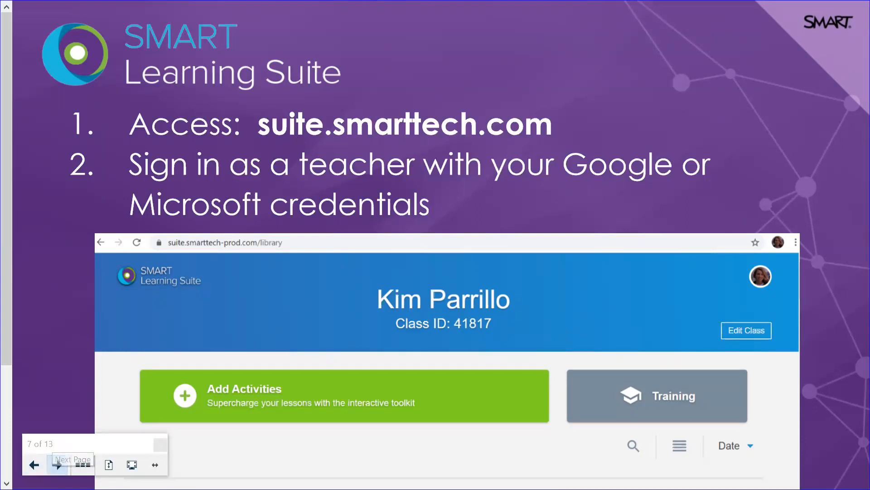
Show the Add content slide of the presentation and leave full screen for the SMART Learning Suite Online library in Chrome
{"action": "left_click", "coordinate": [56, 464]}
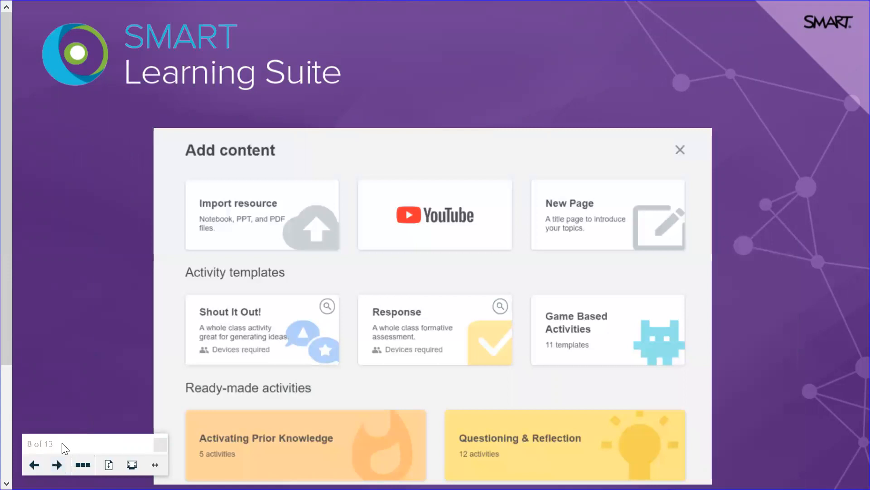
{"action": "left_click_drag", "start_coordinate": [62, 443], "coordinate": [57, 448]}
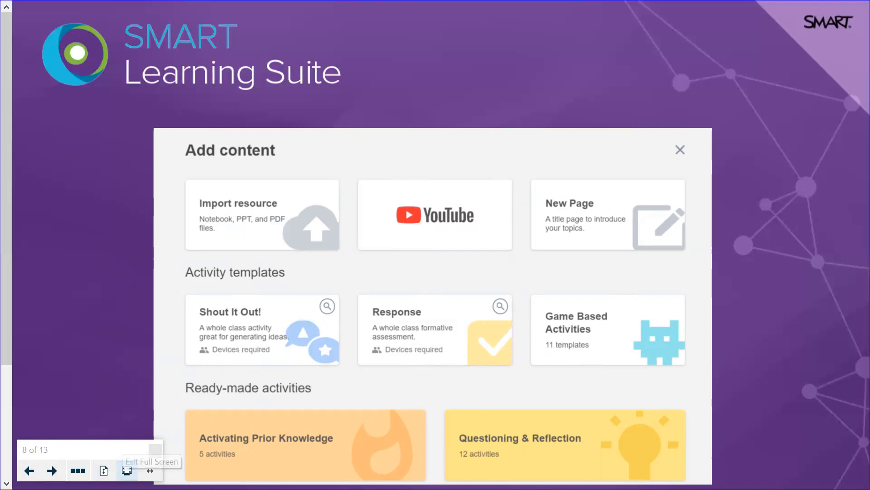
{"action": "left_click", "coordinate": [127, 471]}
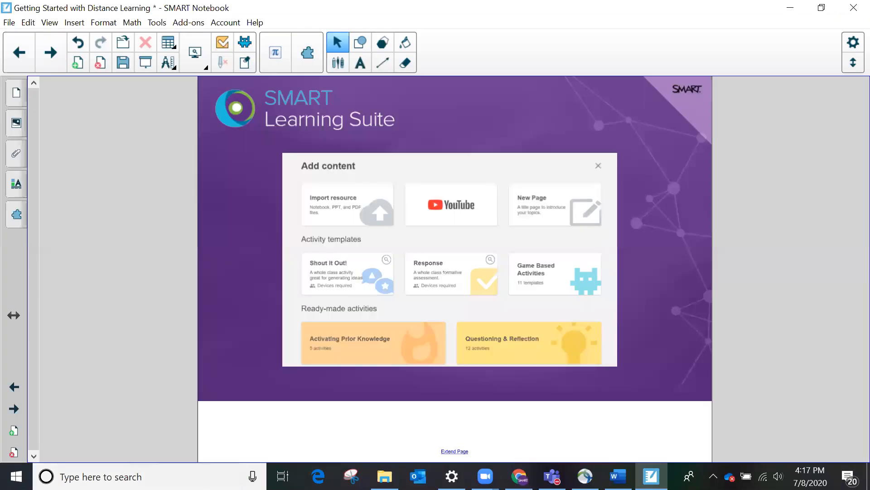
{"action": "left_click", "coordinate": [519, 476]}
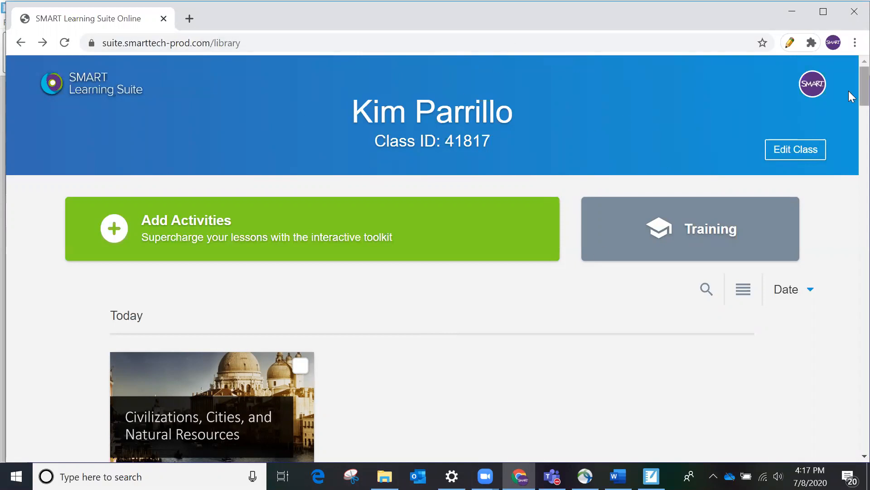
Look over the account options and browse the saved lessons in the library from newest to older ones
{"action": "left_click", "coordinate": [815, 96]}
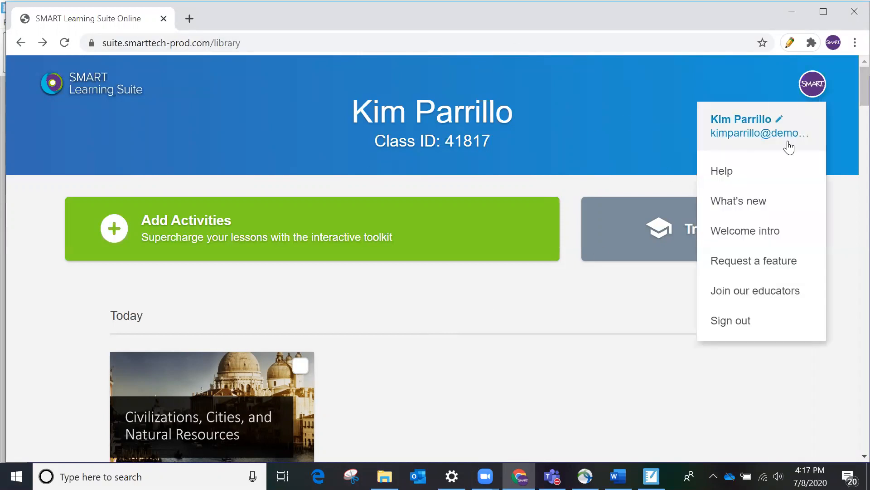
{"action": "left_click", "coordinate": [671, 127]}
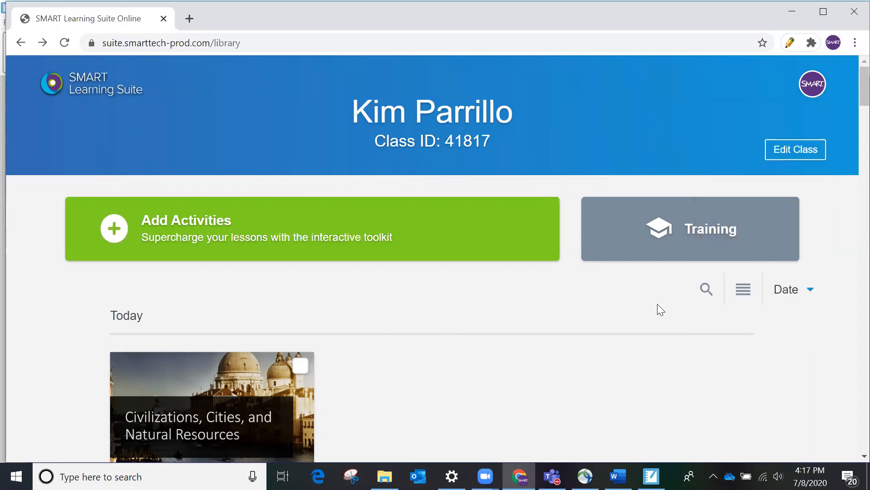
{"action": "scroll", "coordinate": [591, 338], "scroll_direction": "down", "scroll_amount": 10}
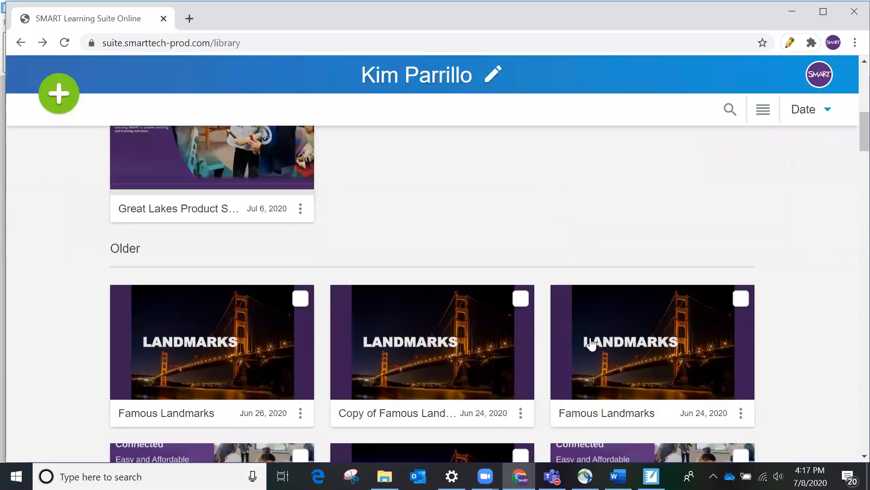
{"action": "scroll", "coordinate": [591, 343], "scroll_direction": "down", "scroll_amount": 15}
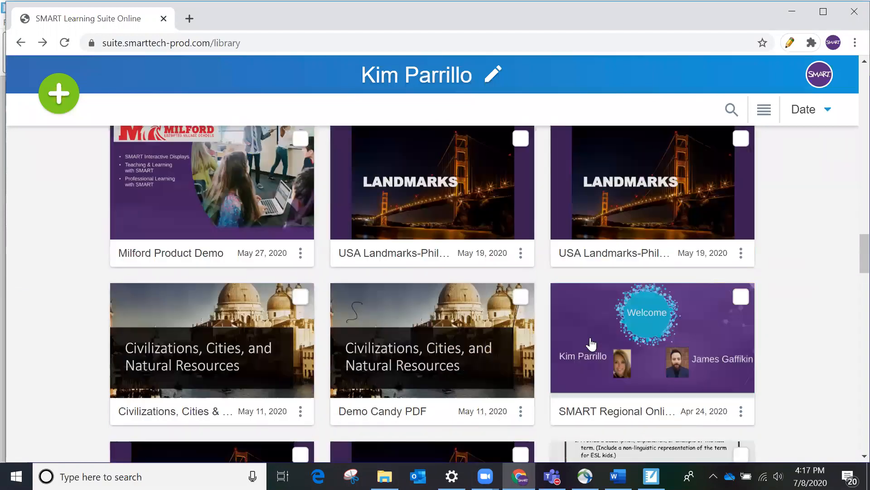
{"action": "scroll", "coordinate": [591, 343], "scroll_direction": "down", "scroll_amount": 3}
{"action": "scroll", "coordinate": [591, 344], "scroll_direction": "up", "scroll_amount": 12}
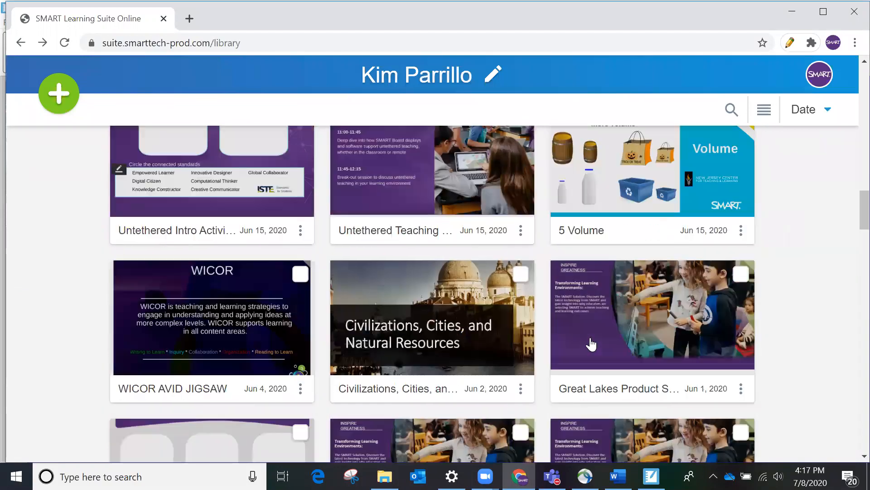
{"action": "scroll", "coordinate": [592, 344], "scroll_direction": "up", "scroll_amount": 15}
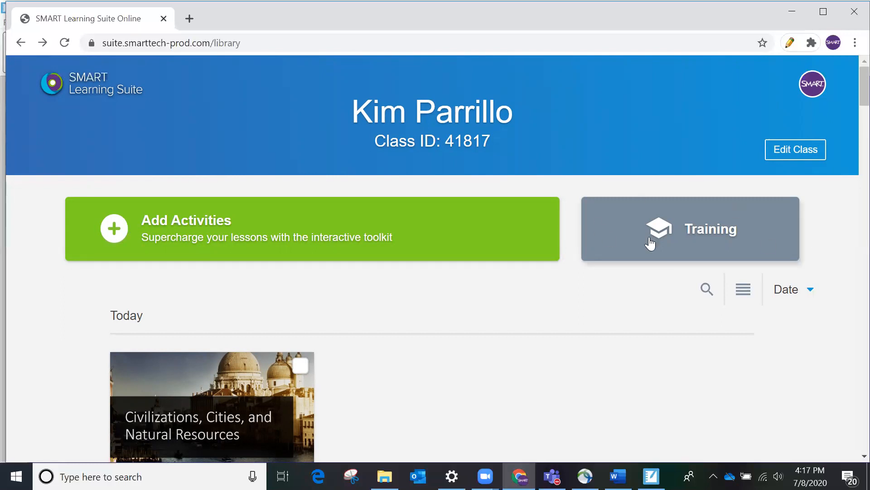
Look through the SMART Learning Suite Online Training page and return to the lesson library
{"action": "left_click", "coordinate": [706, 236]}
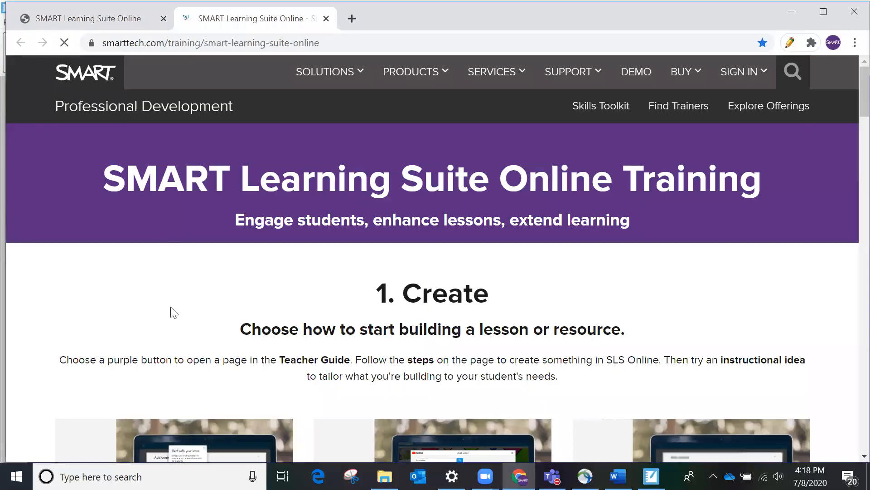
{"action": "scroll", "coordinate": [198, 311], "scroll_direction": "down", "scroll_amount": 5}
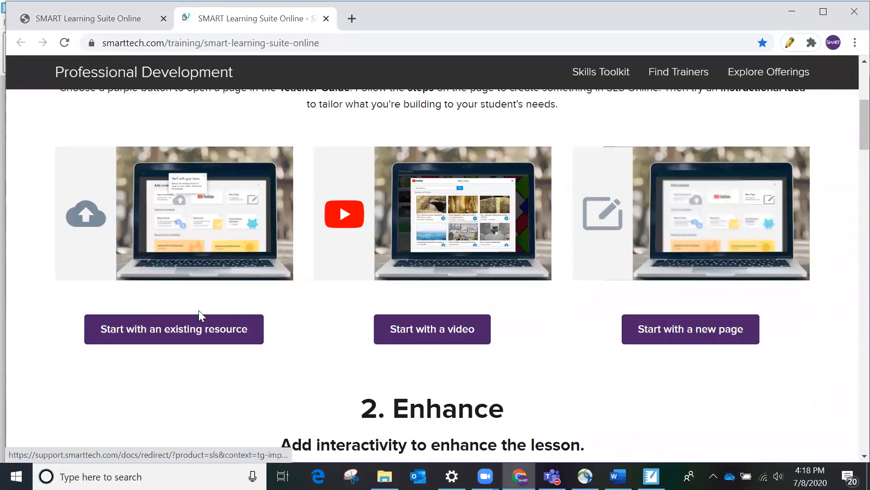
{"action": "scroll", "coordinate": [199, 311], "scroll_direction": "up", "scroll_amount": 5}
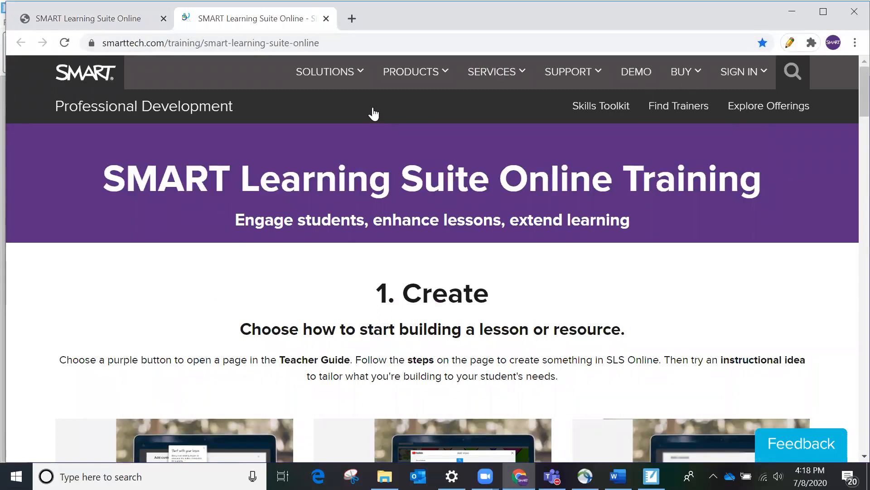
{"action": "left_click", "coordinate": [119, 21]}
Start adding activities and browse the complete list of Game Based Activity Templates
{"action": "scroll", "coordinate": [378, 322], "scroll_direction": "down", "scroll_amount": 1}
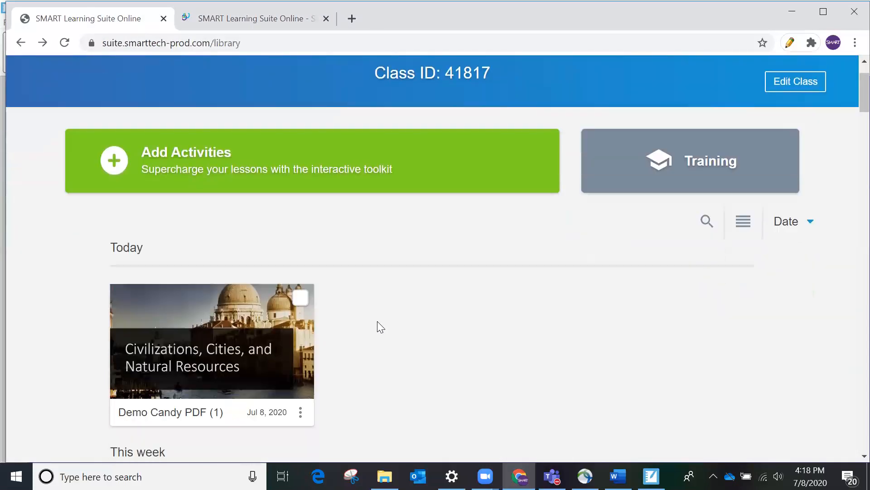
{"action": "left_click", "coordinate": [117, 159]}
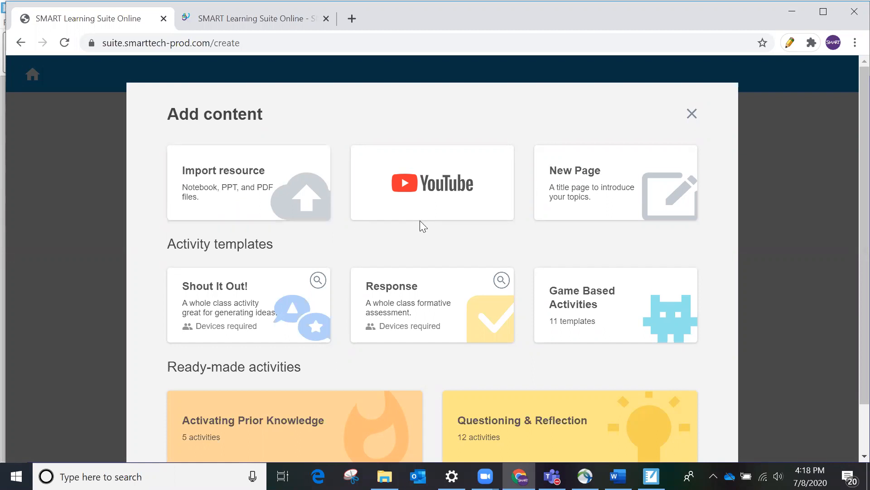
{"action": "left_click", "coordinate": [615, 322]}
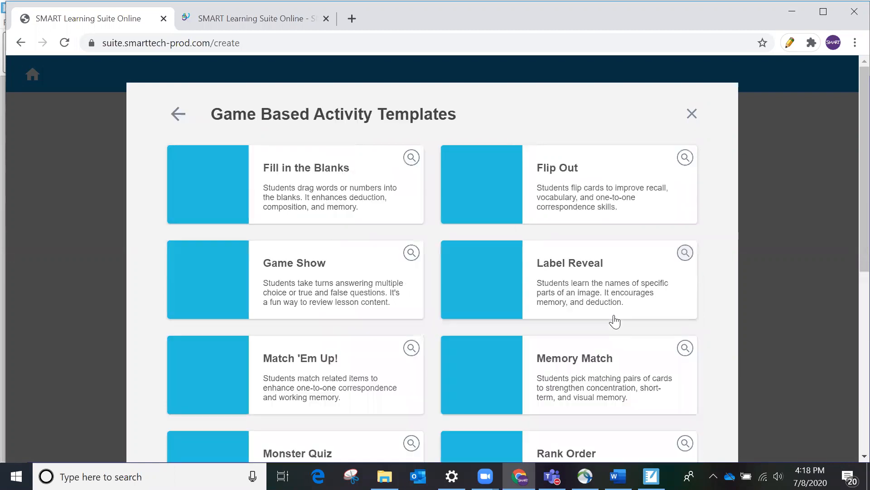
{"action": "scroll", "coordinate": [426, 385], "scroll_direction": "down", "scroll_amount": 2}
{"action": "scroll", "coordinate": [425, 385], "scroll_direction": "down", "scroll_amount": 4}
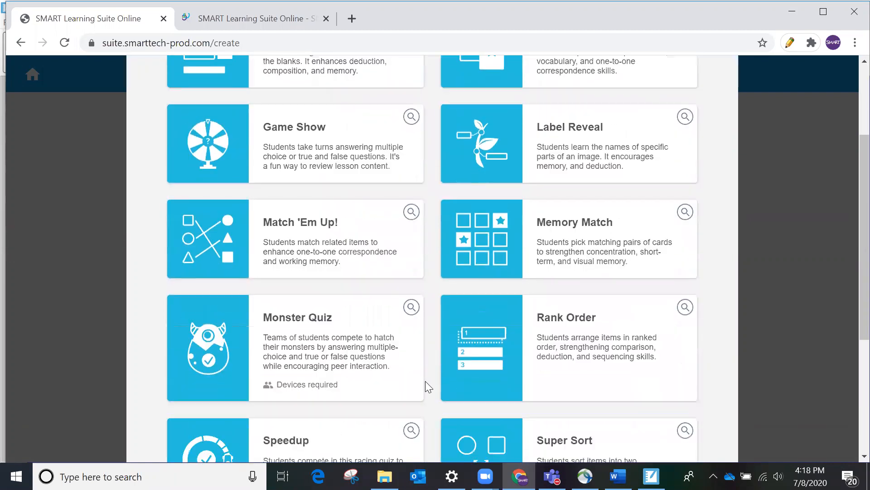
{"action": "scroll", "coordinate": [425, 381], "scroll_direction": "down", "scroll_amount": 1}
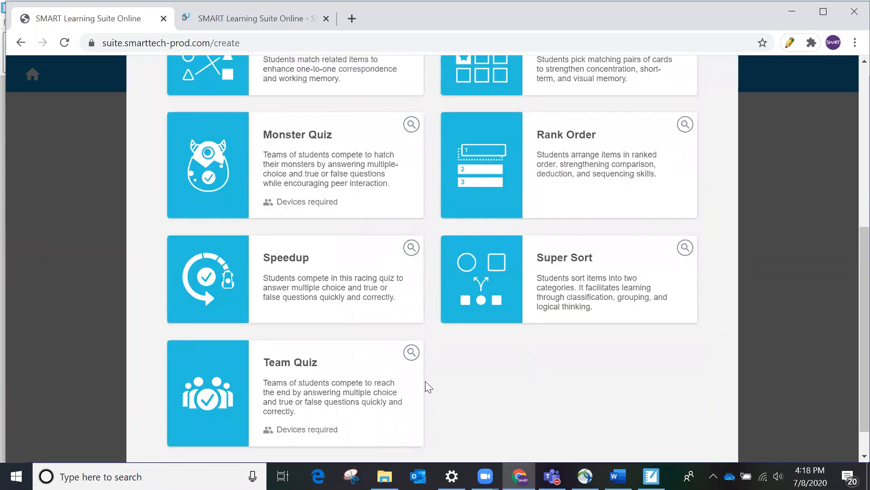
{"action": "scroll", "coordinate": [413, 336], "scroll_direction": "up", "scroll_amount": 3}
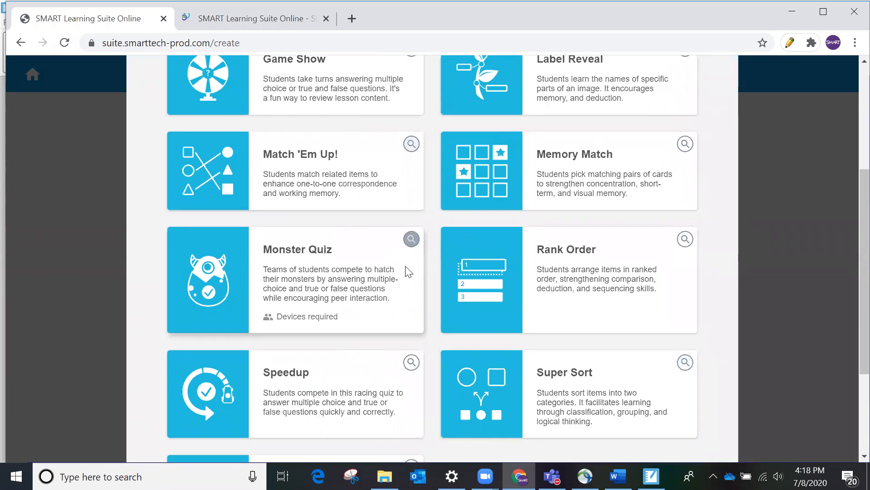
{"action": "scroll", "coordinate": [406, 271], "scroll_direction": "up", "scroll_amount": 3}
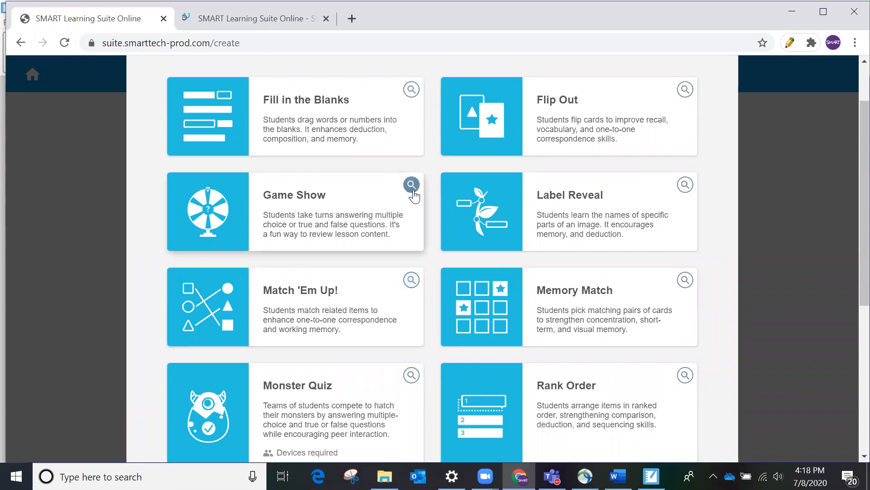
Preview the Fill in the Blanks, Flip Out and Label Reveal templates, then return to the library without adding any
{"action": "left_click", "coordinate": [413, 89]}
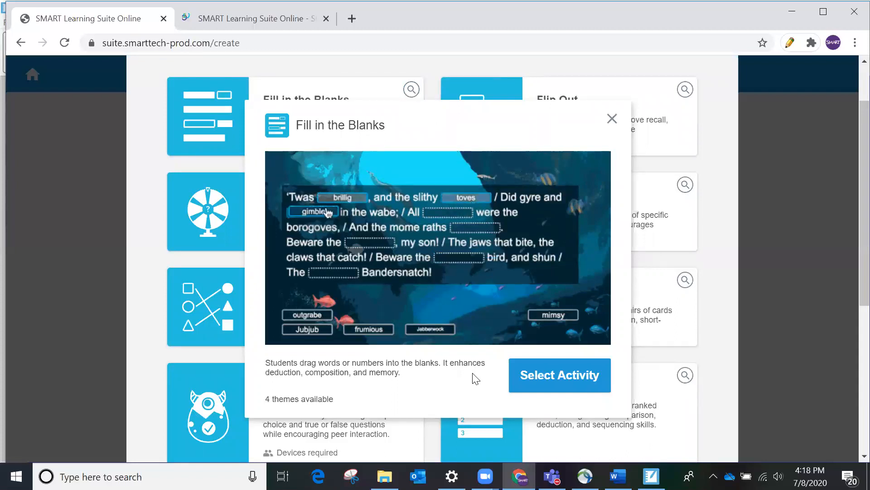
{"action": "left_click", "coordinate": [612, 119]}
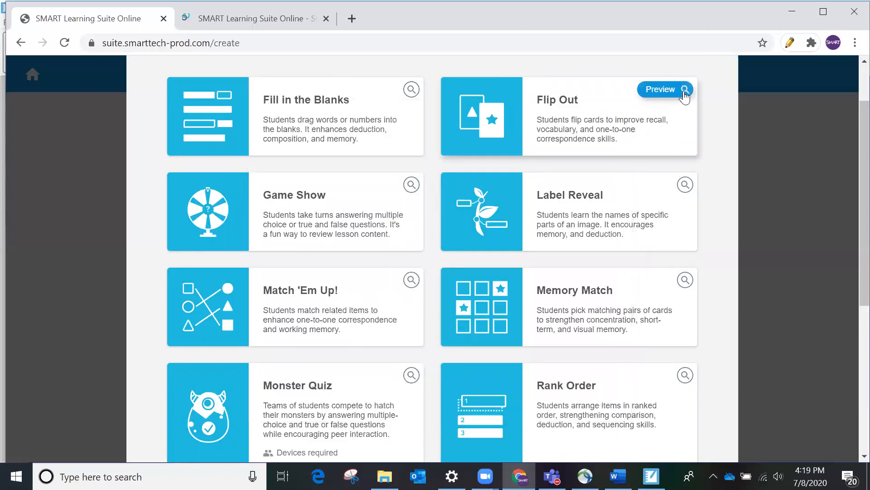
{"action": "left_click", "coordinate": [684, 90]}
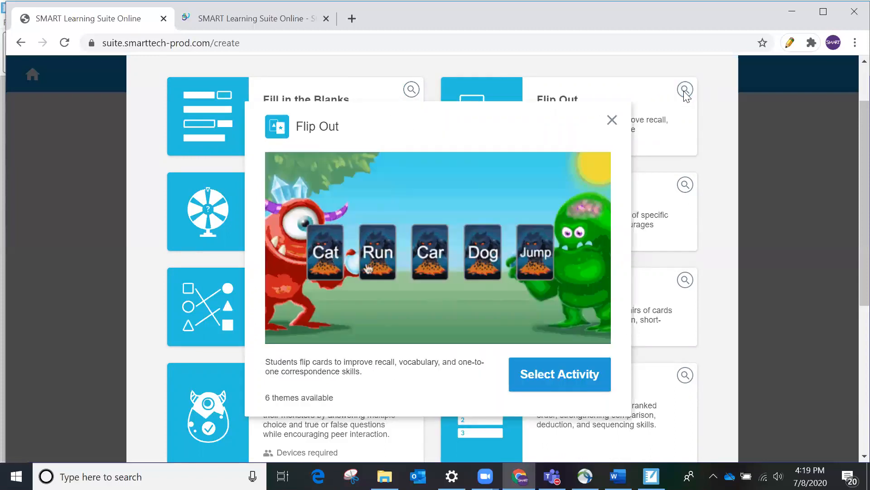
{"action": "left_click", "coordinate": [613, 120]}
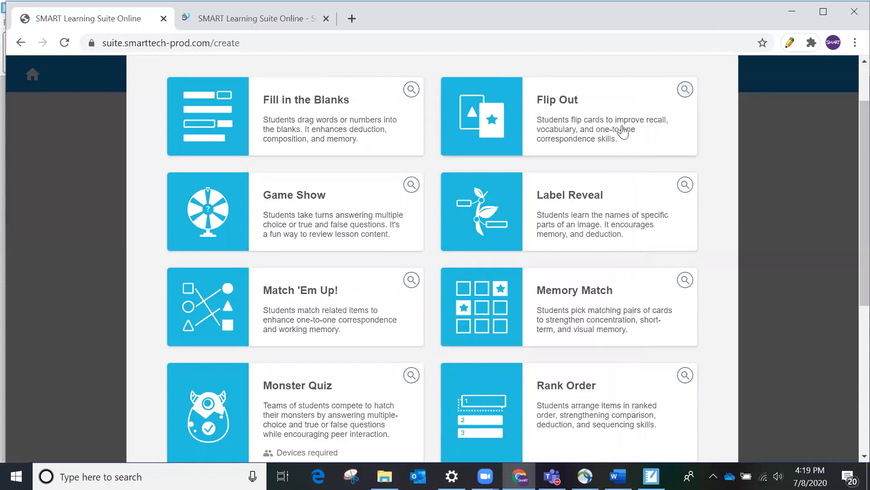
{"action": "left_click", "coordinate": [684, 184]}
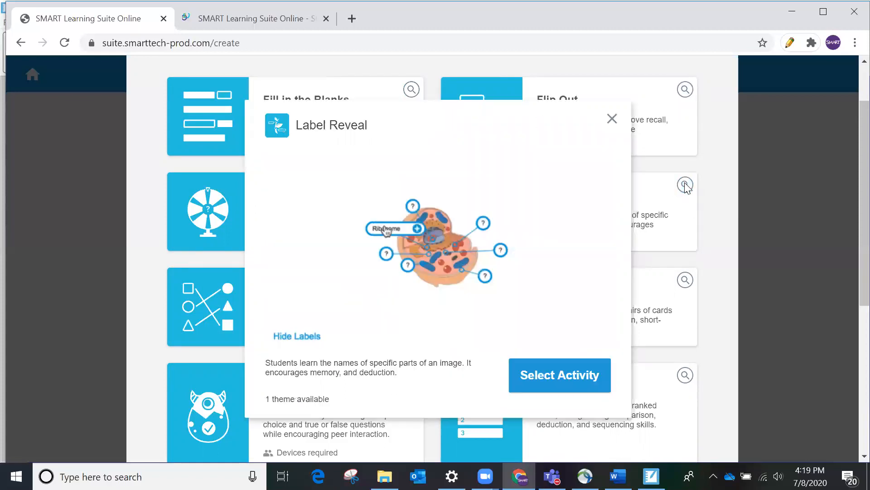
{"action": "left_click", "coordinate": [612, 118]}
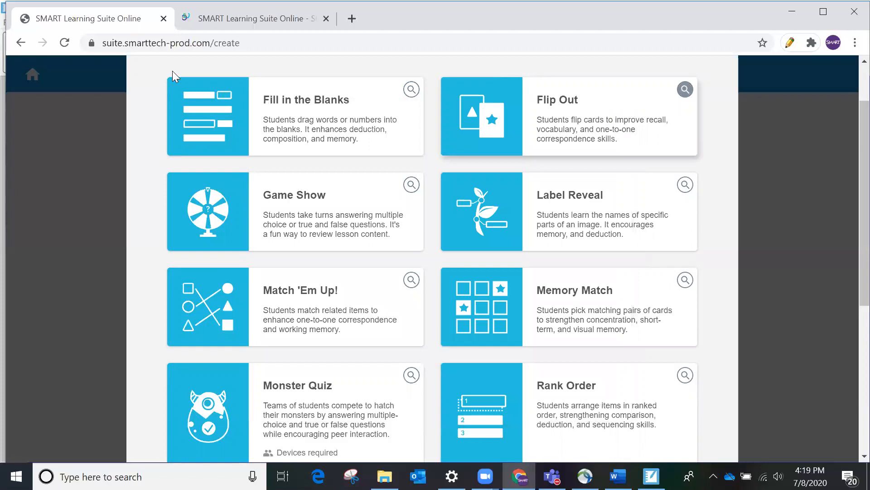
{"action": "scroll", "coordinate": [779, 191], "scroll_direction": "up", "scroll_amount": 2}
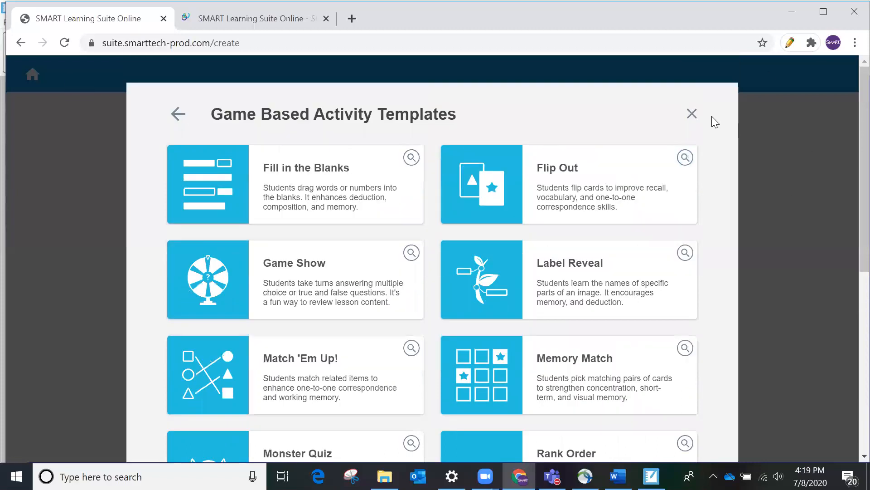
{"action": "left_click", "coordinate": [691, 113]}
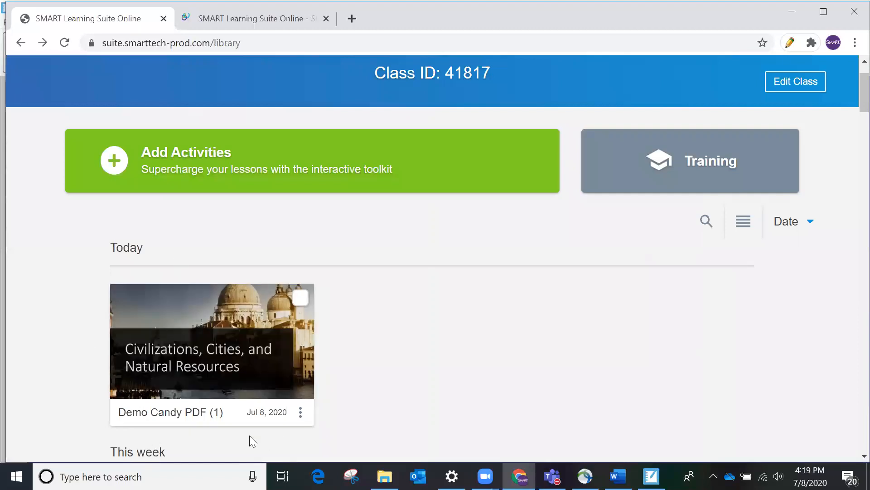
Examine the options available for the Demo Candy PDF (1) lesson and its presentation view, ending back in the library
{"action": "mouse_move", "coordinate": [221, 395]}
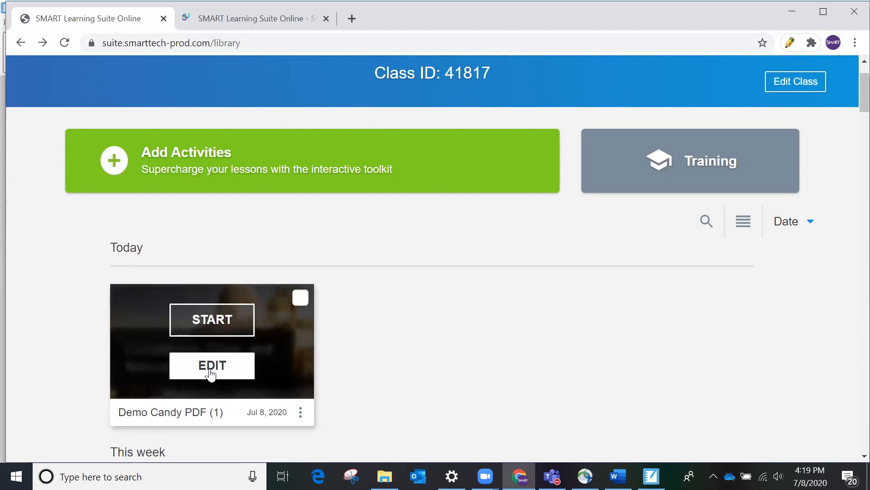
{"action": "left_click", "coordinate": [300, 412]}
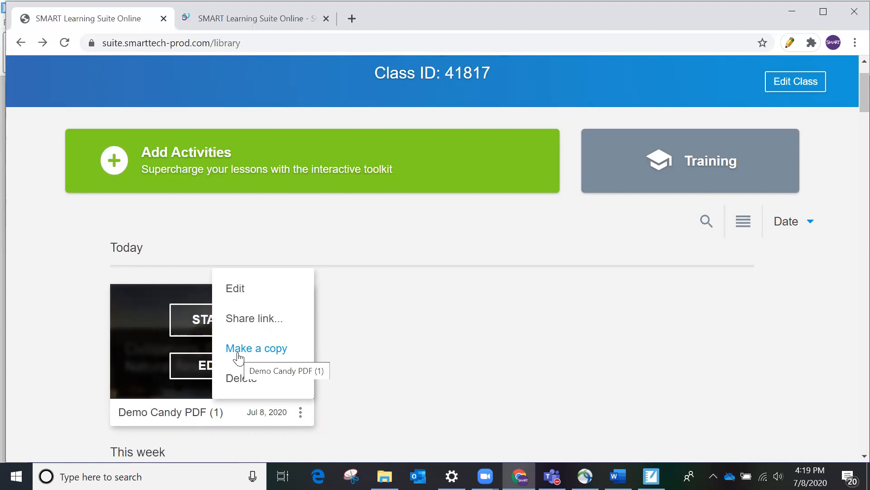
{"action": "left_click", "coordinate": [143, 366]}
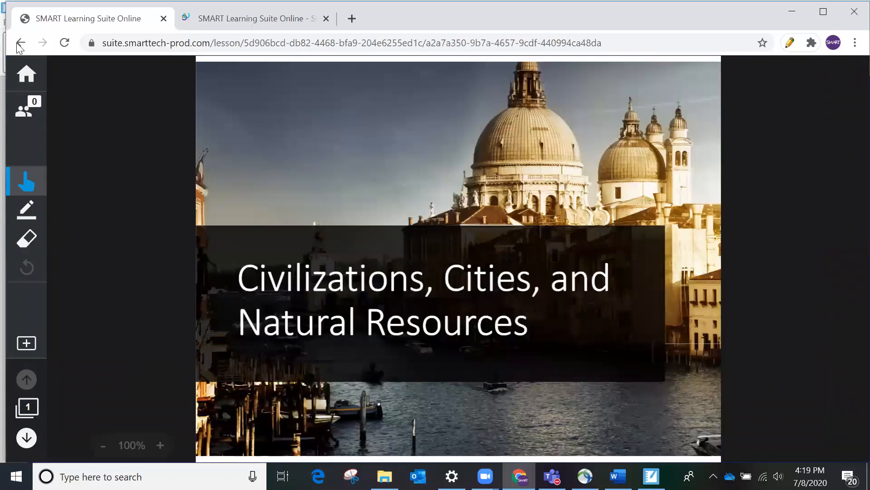
{"action": "left_click", "coordinate": [20, 44]}
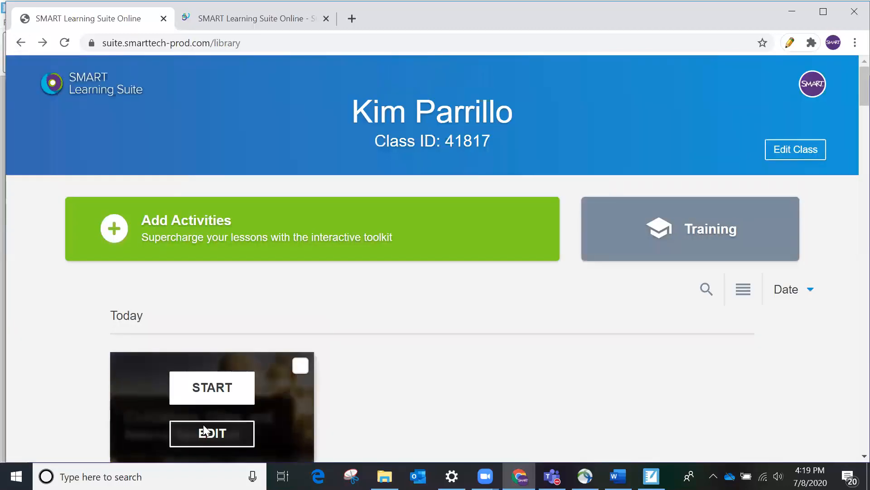
Open the Demo Candy PDF (1) lesson for editing and rename it "Natural Resources"
{"action": "left_click", "coordinate": [207, 431]}
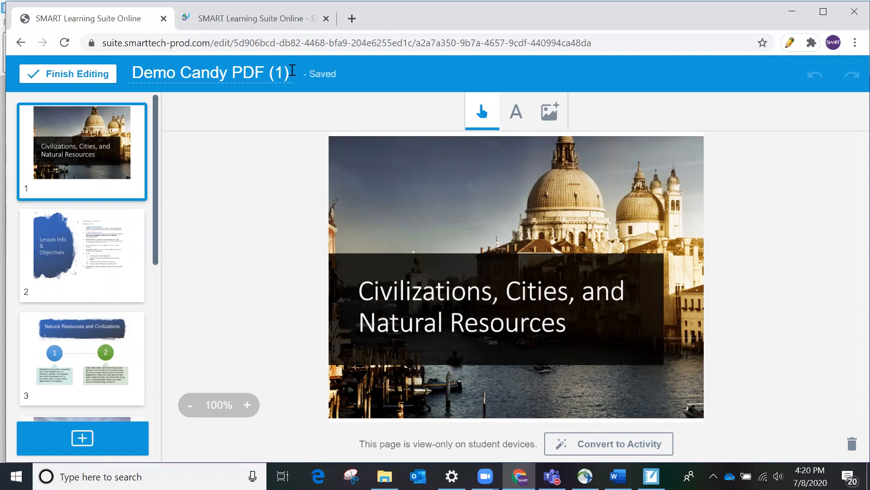
{"action": "left_click_drag", "start_coordinate": [288, 69], "coordinate": [124, 77]}
{"action": "type", "text": "Natu"}
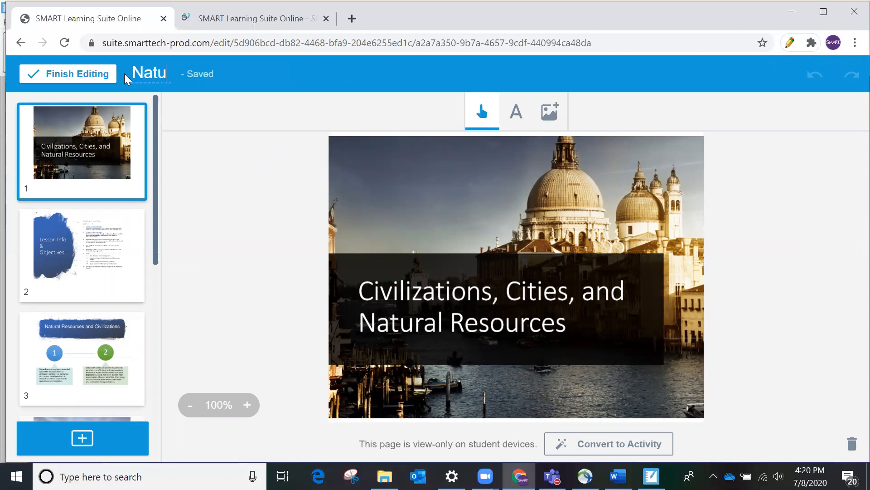
{"action": "type", "text": "ral Reso"}
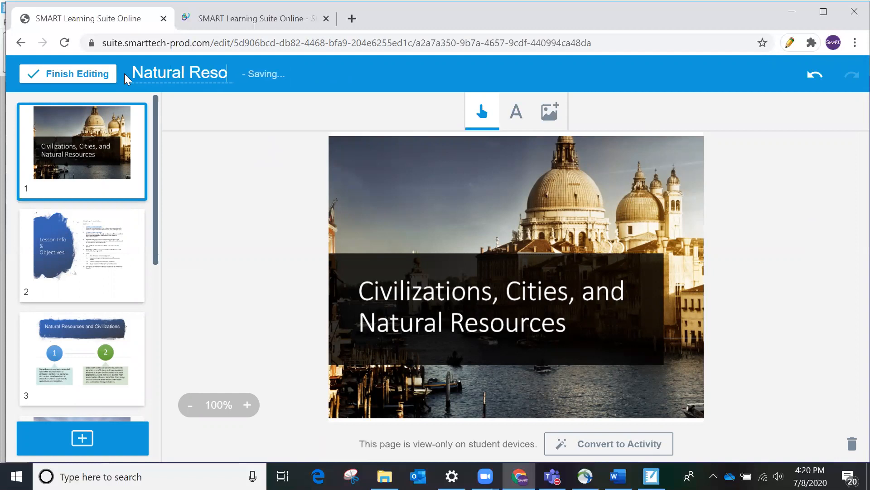
{"action": "type", "text": "urces"}
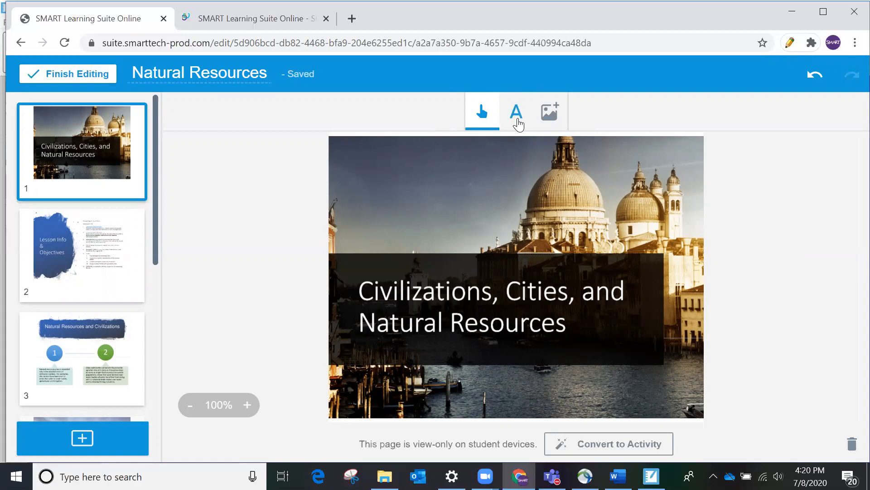
Examine the text formatting and image insertion options on the title page, then return to selection without adding anything
{"action": "left_click", "coordinate": [517, 113]}
{"action": "left_click", "coordinate": [502, 204]}
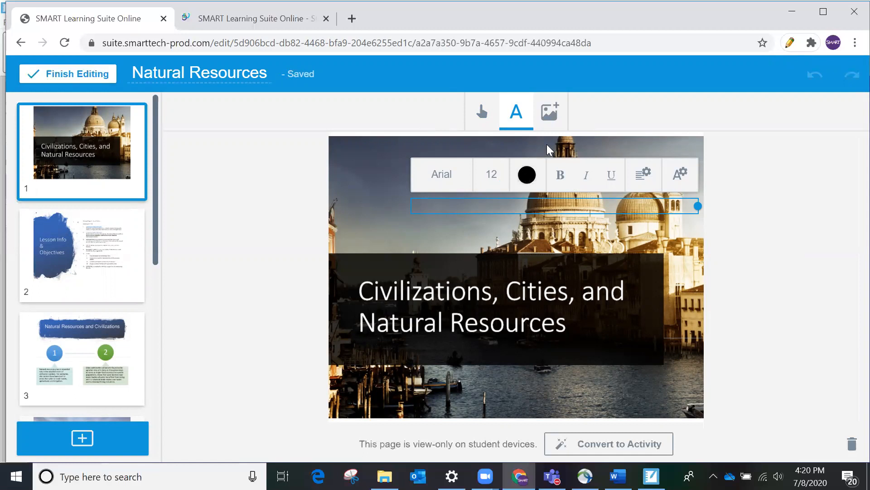
{"action": "left_click", "coordinate": [549, 112]}
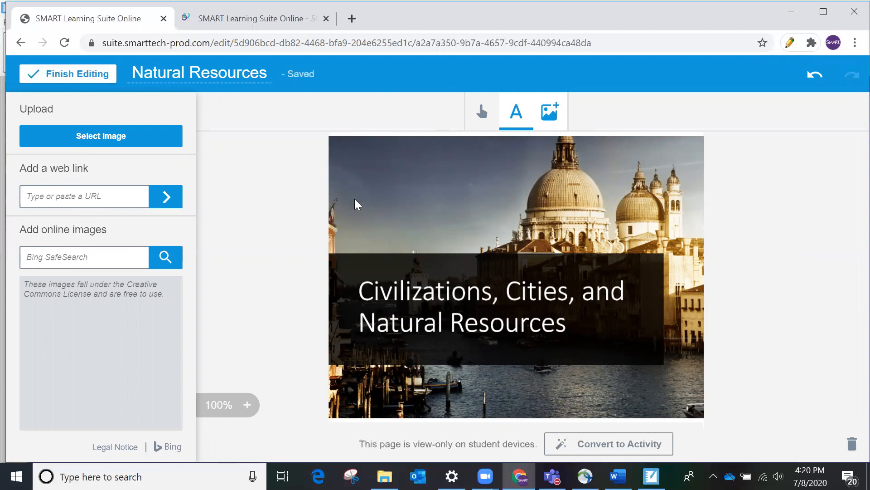
{"action": "left_click", "coordinate": [482, 111]}
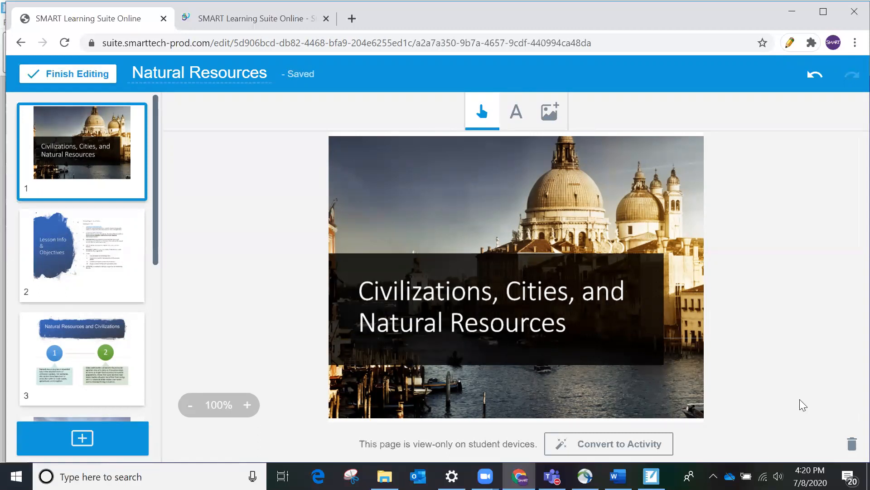
Delete the Lesson Info & Objectives page from the lesson
{"action": "left_click", "coordinate": [61, 249]}
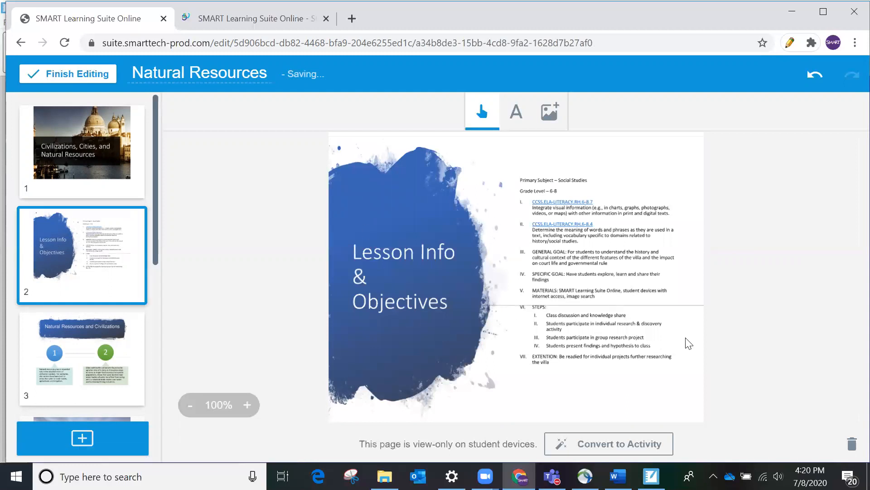
{"action": "left_click", "coordinate": [852, 445]}
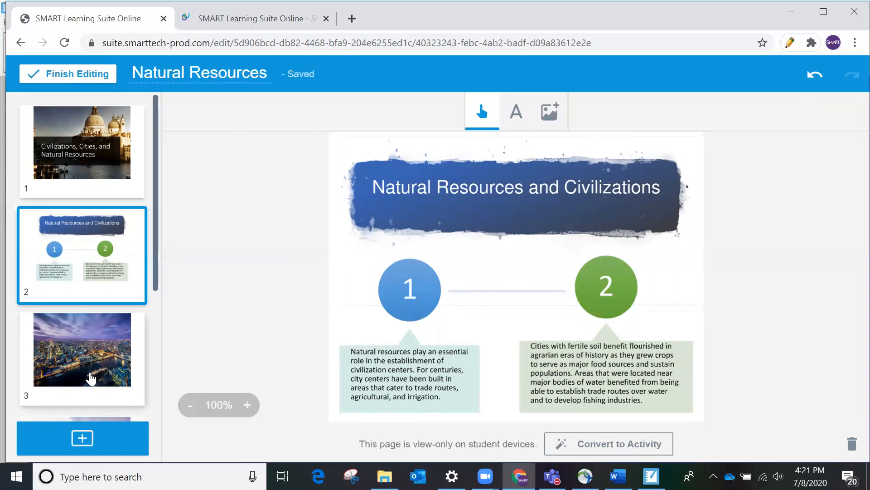
Search YouTube for "natural resources" and add the Bozeman Science video "ESS3A - Natural Resources" after page 2
{"action": "left_click", "coordinate": [89, 449]}
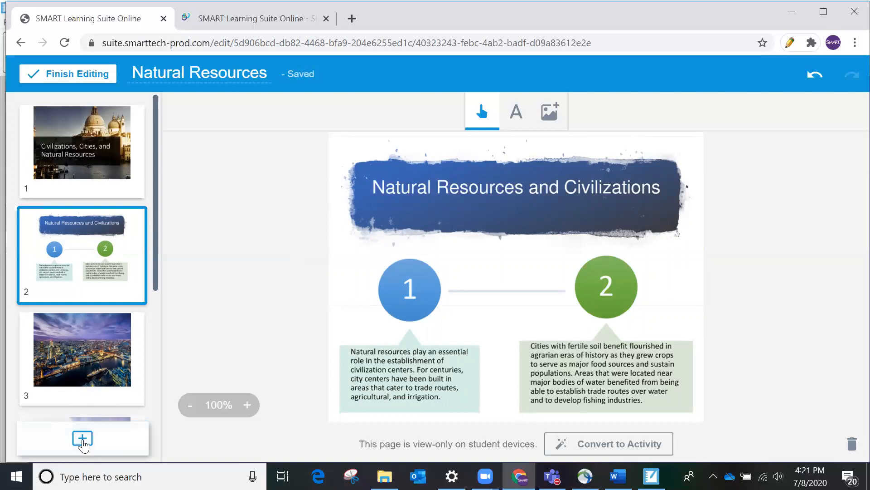
{"action": "left_click", "coordinate": [82, 442]}
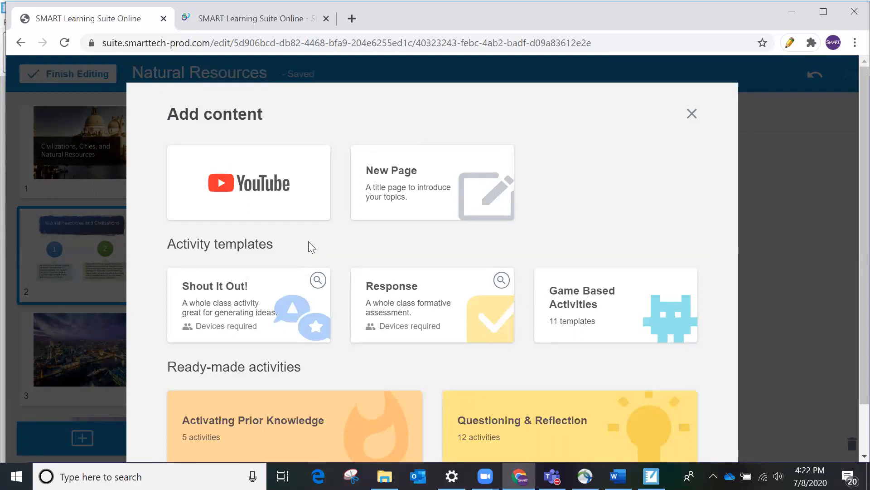
{"action": "left_click", "coordinate": [252, 202]}
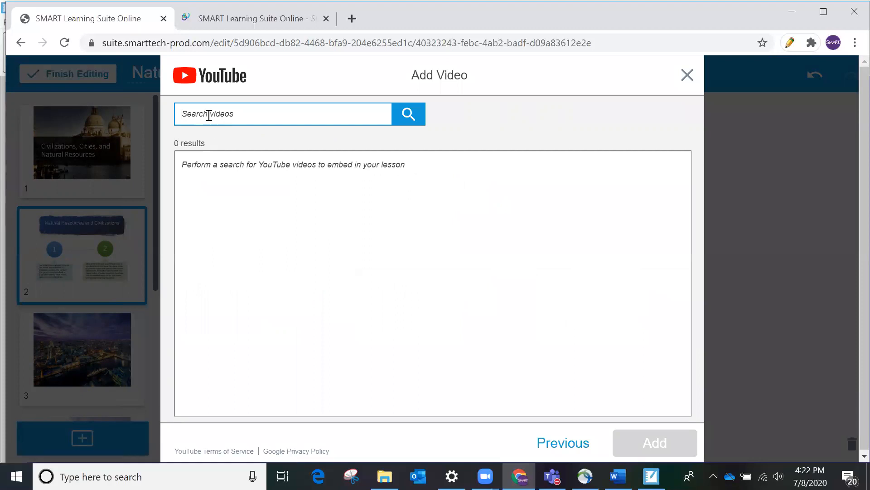
{"action": "type", "text": "natural resources"}
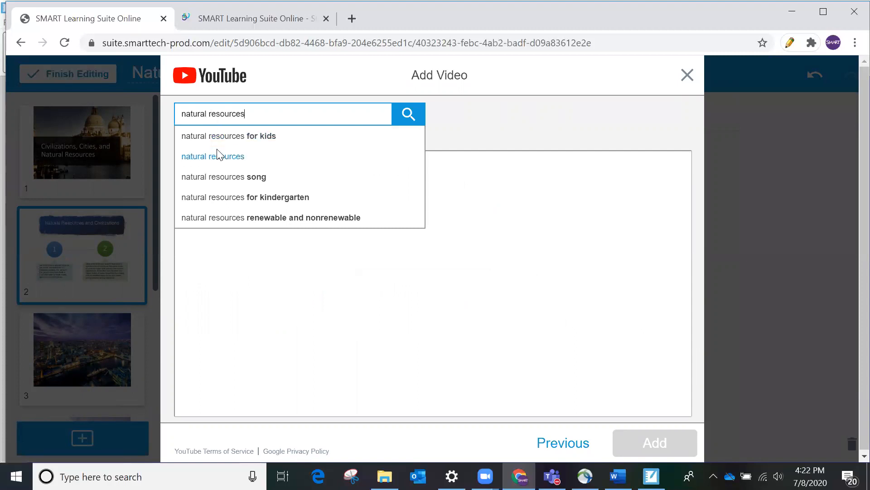
{"action": "left_click", "coordinate": [217, 156]}
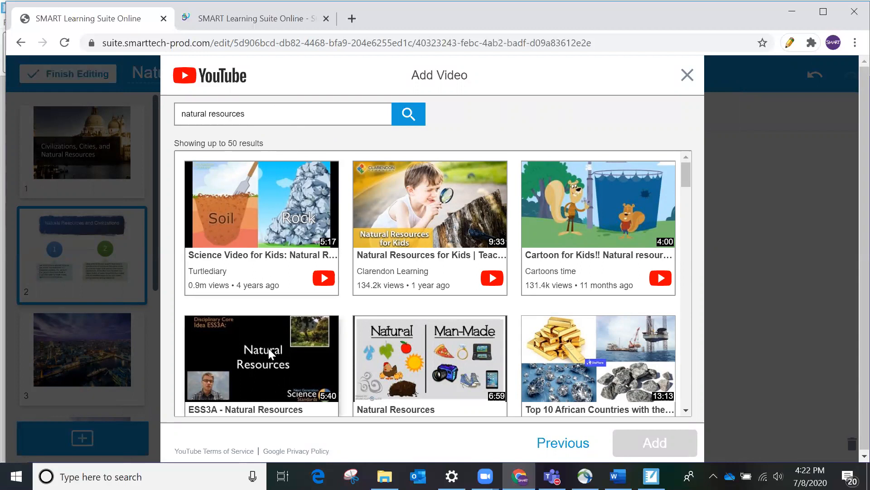
{"action": "scroll", "coordinate": [247, 366], "scroll_direction": "down", "scroll_amount": 3}
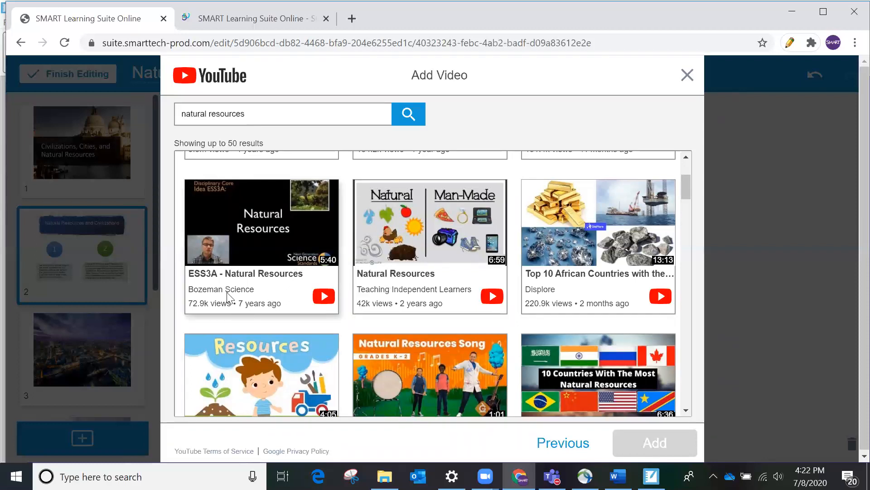
{"action": "left_click", "coordinate": [252, 248]}
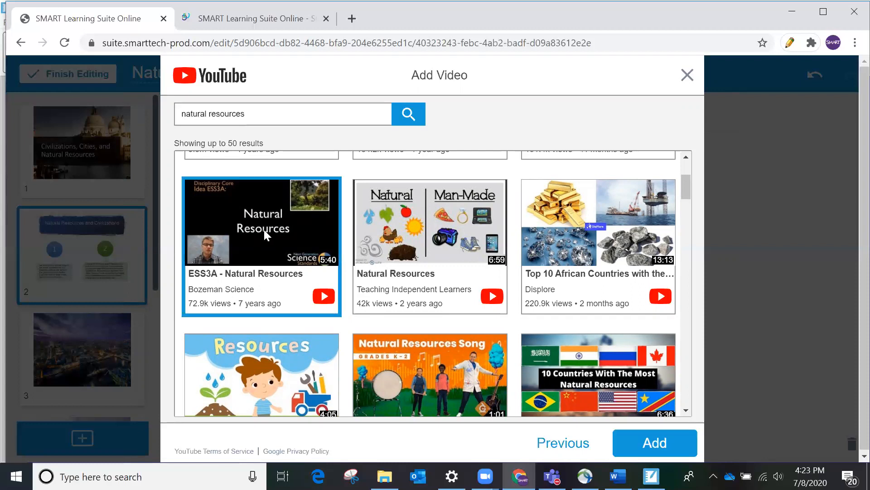
{"action": "left_click", "coordinate": [645, 445]}
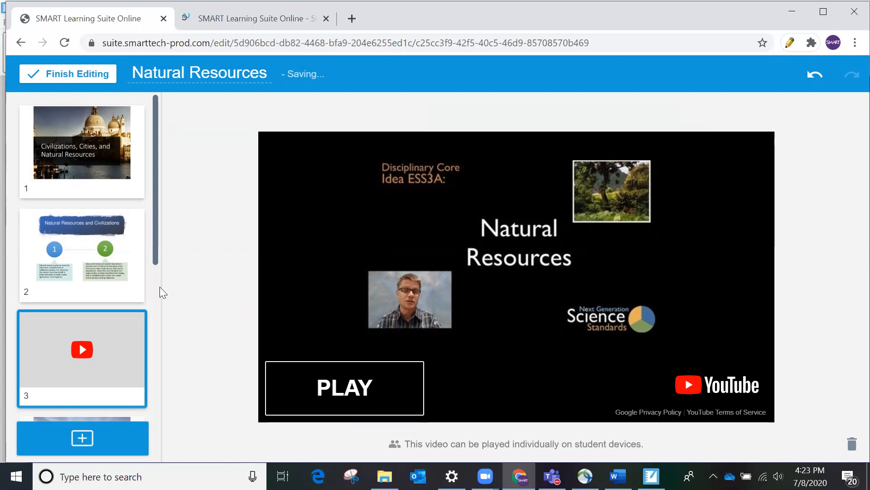
Add the text "Find and circle all of the natural resources that you see in this image." to the night city page 4
{"action": "scroll", "coordinate": [157, 281], "scroll_direction": "down", "scroll_amount": 2}
{"action": "scroll", "coordinate": [156, 276], "scroll_direction": "down", "scroll_amount": 2}
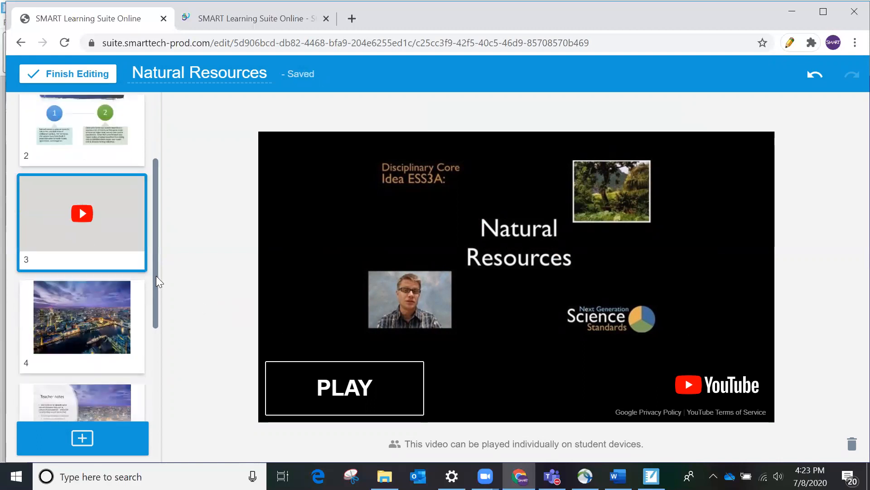
{"action": "scroll", "coordinate": [156, 276], "scroll_direction": "down", "scroll_amount": 1}
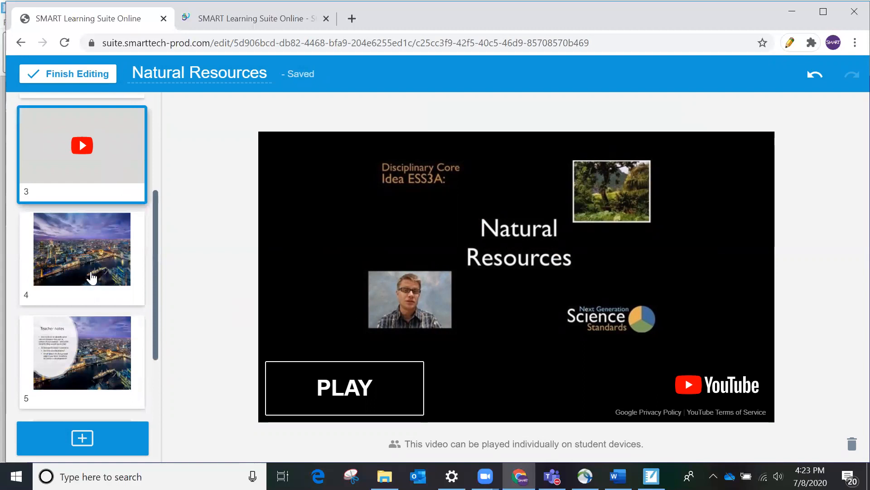
{"action": "left_click", "coordinate": [87, 286]}
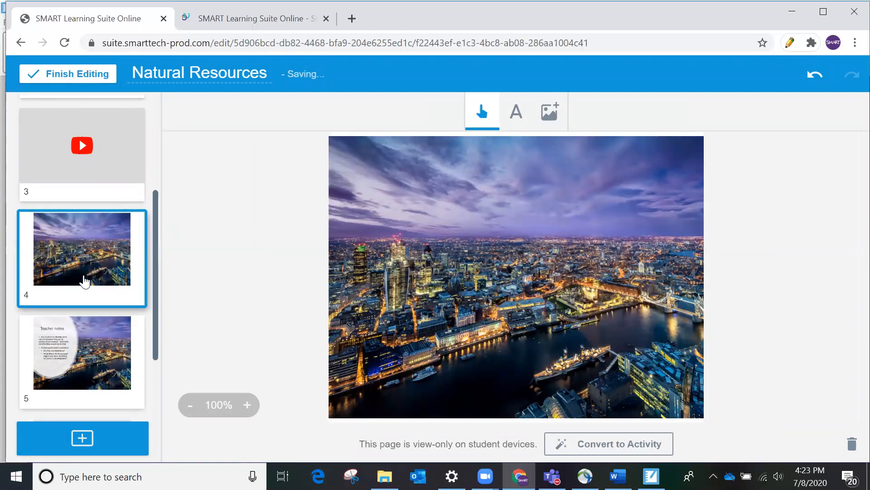
{"action": "left_click", "coordinate": [76, 372]}
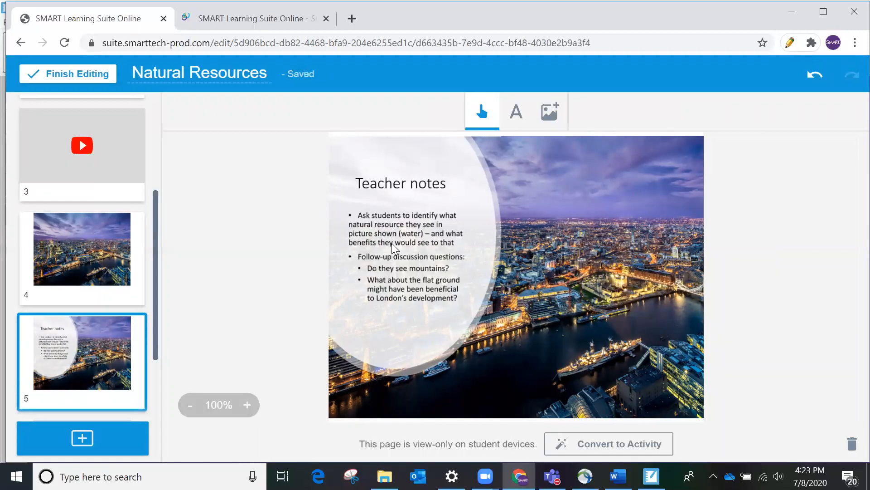
{"action": "left_click", "coordinate": [112, 272]}
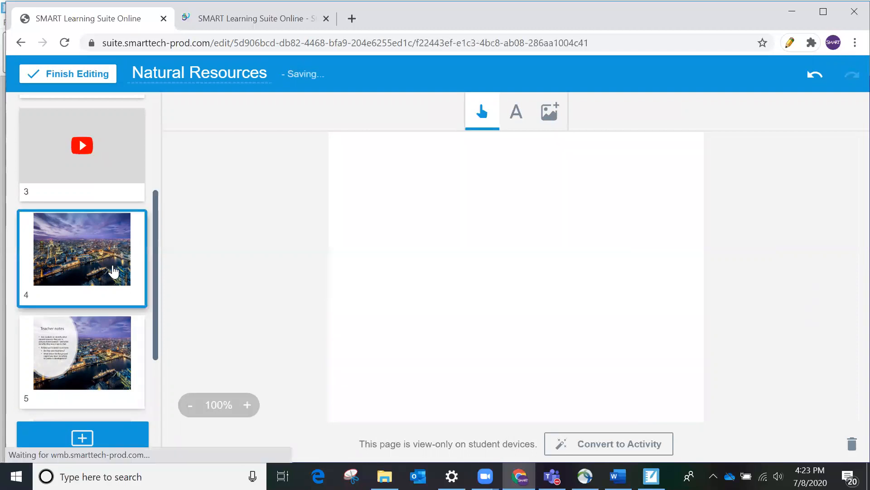
{"action": "left_click", "coordinate": [516, 121]}
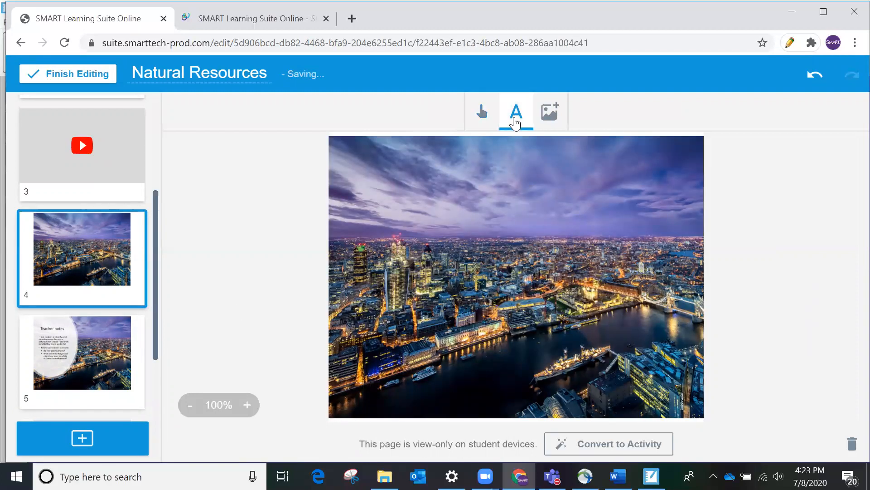
{"action": "left_click", "coordinate": [412, 154]}
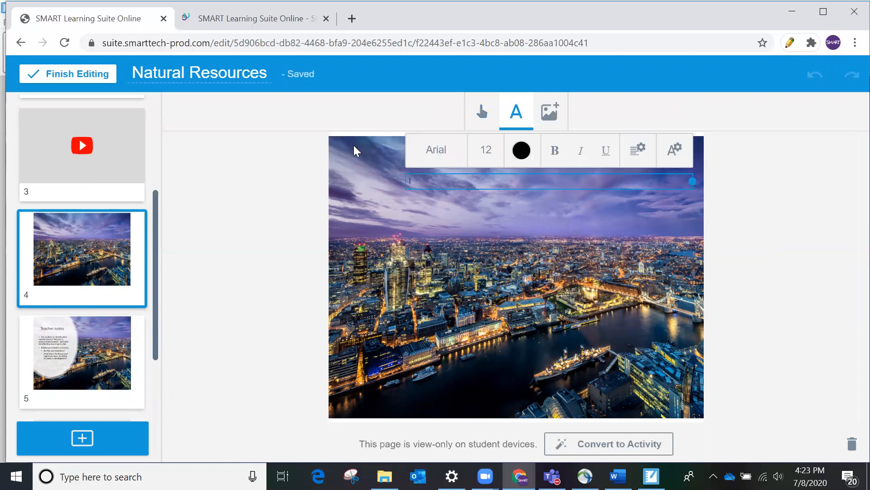
{"action": "type", "text": "Find and circle all of the natural resoruces that"}
{"action": "key", "text": "BackSpace"}
{"action": "key", "text": "BackSpace"}
{"action": "key", "text": "BackSpace"}
{"action": "key", "text": "BackSpace"}
{"action": "key", "text": "BackSpace"}
{"action": "key", "text": "BackSpace"}
{"action": "key", "text": "BackSpace"}
{"action": "key", "text": "BackSpace"}
{"action": "key", "text": "BackSpace"}
{"action": "key", "text": "BackSpace"}
{"action": "key", "text": "BackSpace"}
{"action": "type", "text": "ources that"}
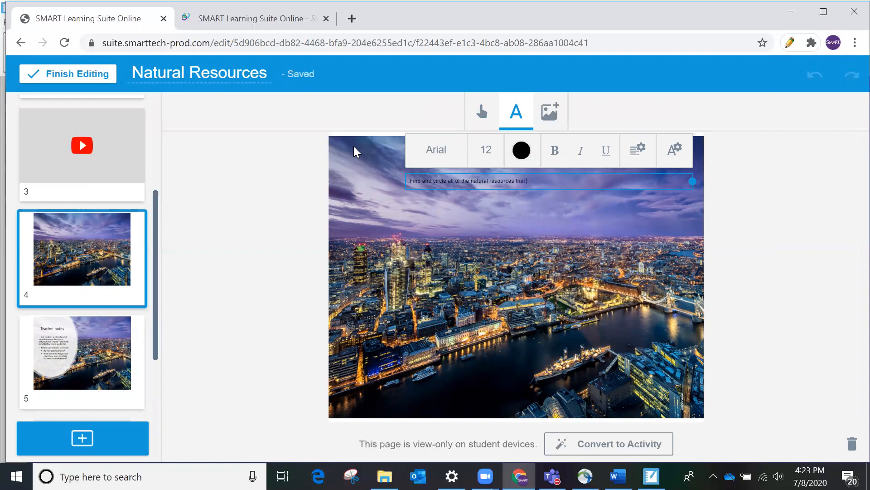
{"action": "type", "text": " you find in this"}
{"action": "key", "text": "BackSpace"}
{"action": "key", "text": "BackSpace"}
{"action": "key", "text": "BackSpace"}
{"action": "key", "text": "BackSpace"}
{"action": "key", "text": "BackSpace"}
{"action": "key", "text": "BackSpace"}
{"action": "key", "text": "BackSpace"}
{"action": "key", "text": "BackSpace"}
{"action": "key", "text": "BackSpace"}
{"action": "key", "text": "BackSpace"}
{"action": "key", "text": "BackSpace"}
{"action": "type", "text": "see in this image"}
Change the colour of the instruction text on page 4 to white
{"action": "left_click", "coordinate": [402, 232]}
{"action": "left_click", "coordinate": [486, 179]}
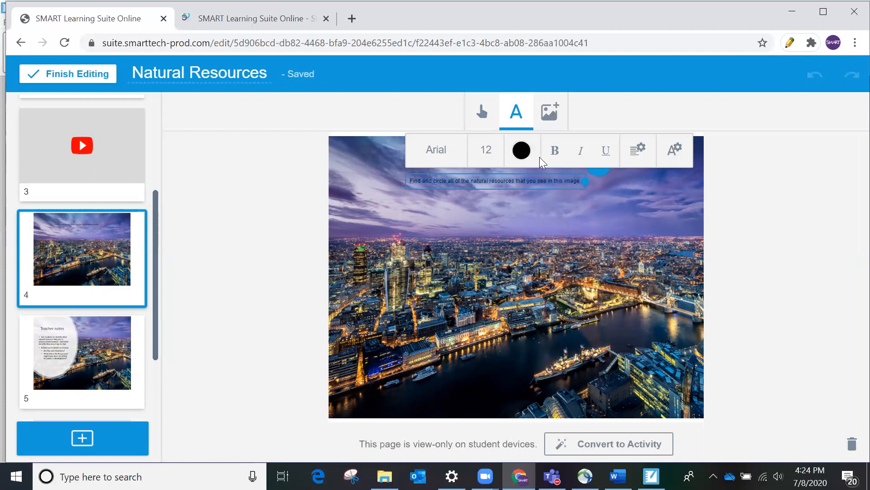
{"action": "left_click", "coordinate": [526, 149]}
{"action": "left_click", "coordinate": [523, 273]}
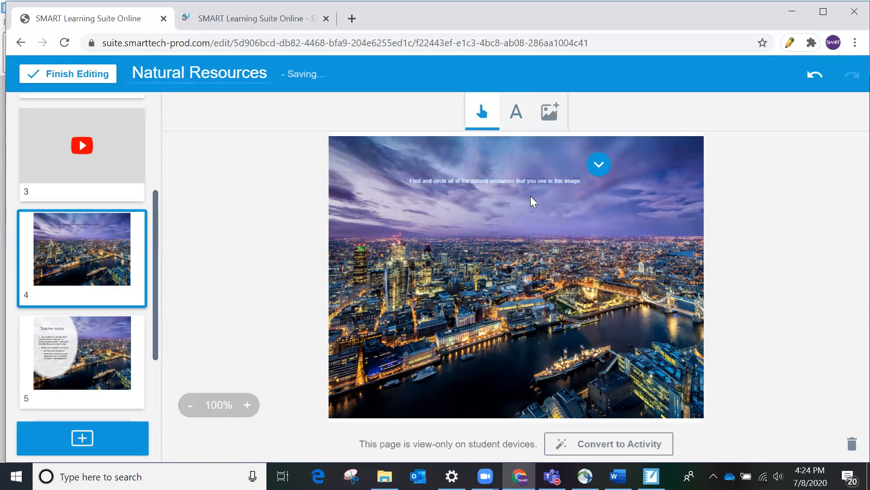
Enlarge the instruction text and move it to the upper edge of the city image
{"action": "left_click_drag", "start_coordinate": [585, 188], "coordinate": [634, 210]}
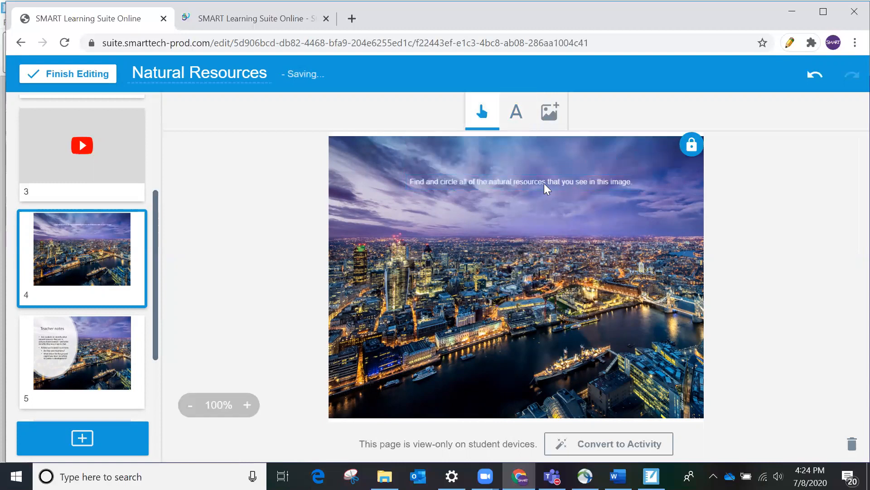
{"action": "left_click_drag", "start_coordinate": [546, 189], "coordinate": [526, 163]}
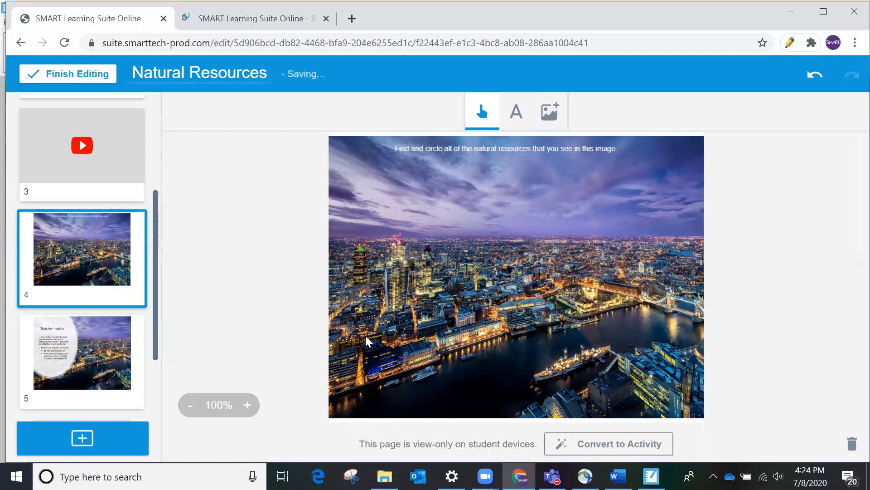
Convert page 4 to an individual Handout Activity and delete the Teacher notes page that follows it
{"action": "left_click", "coordinate": [580, 448]}
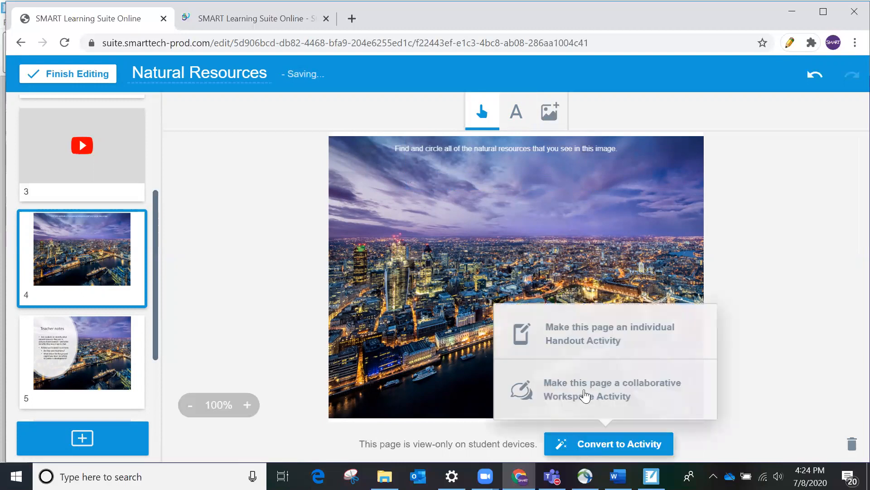
{"action": "left_click", "coordinate": [602, 336]}
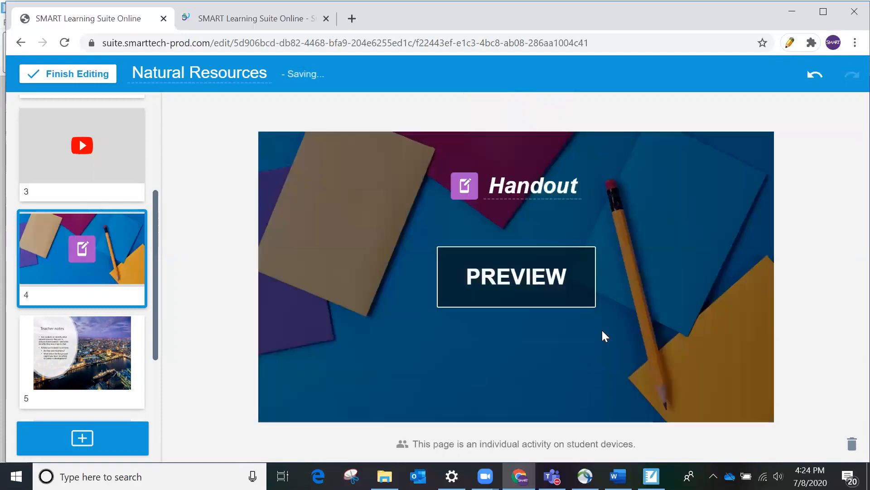
{"action": "left_click", "coordinate": [114, 371]}
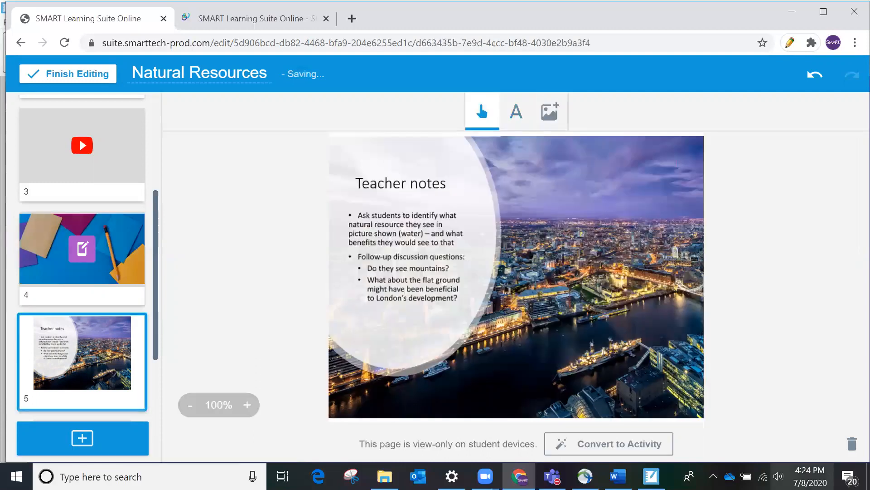
{"action": "left_click", "coordinate": [853, 449]}
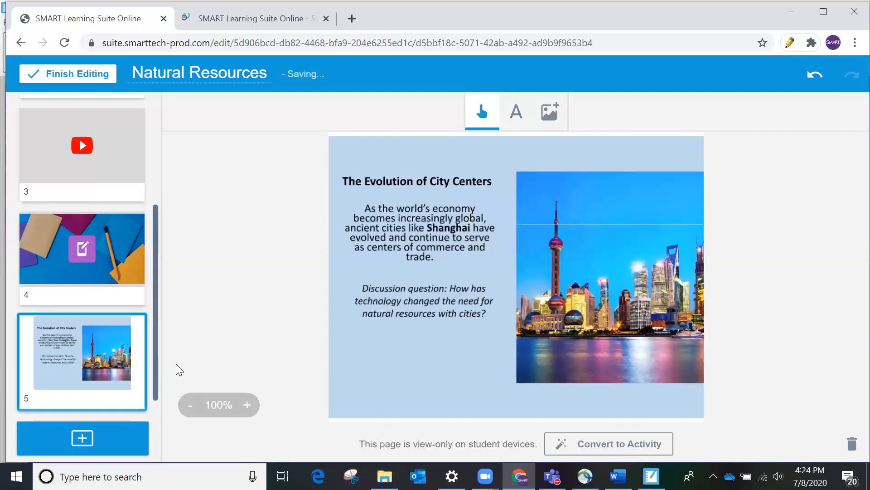
Add a Match 'Em Up! game-based activity after the Handout on page 4
{"action": "left_click", "coordinate": [110, 281]}
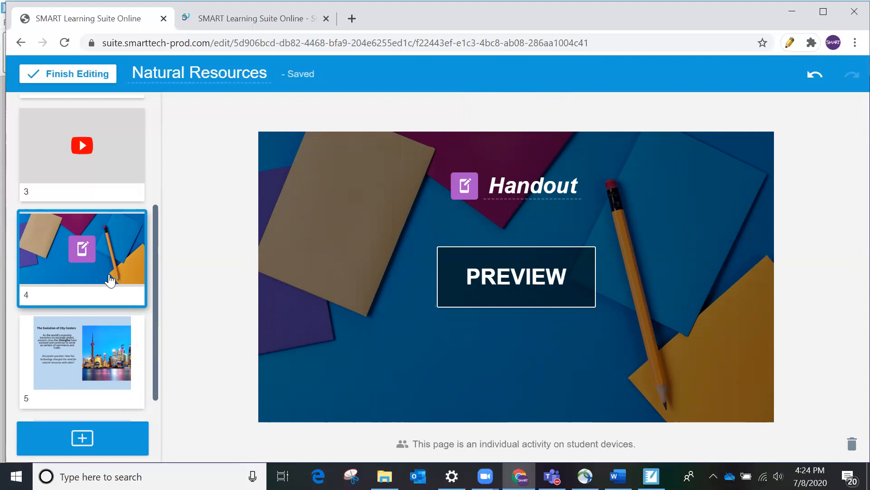
{"action": "left_click", "coordinate": [83, 440]}
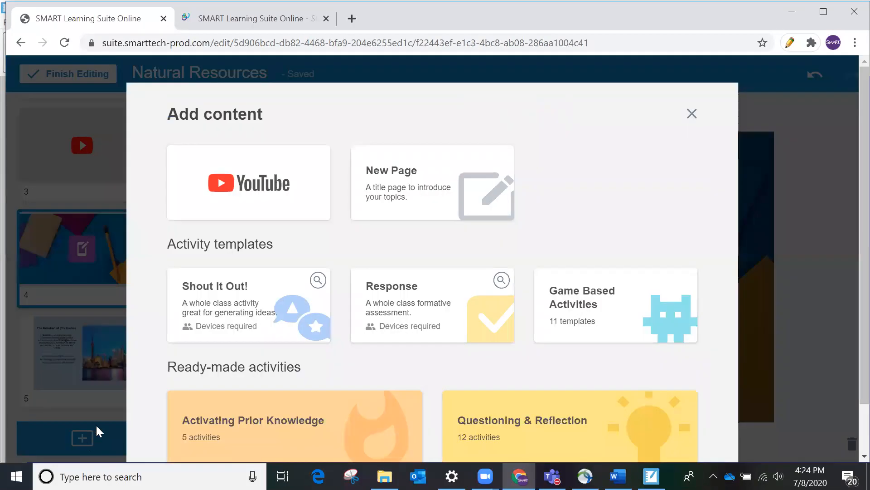
{"action": "left_click", "coordinate": [579, 319]}
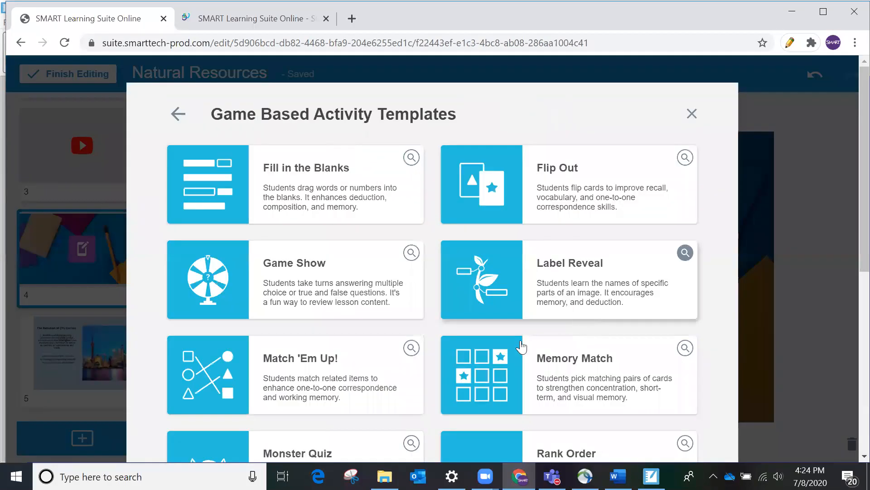
{"action": "left_click", "coordinate": [302, 387]}
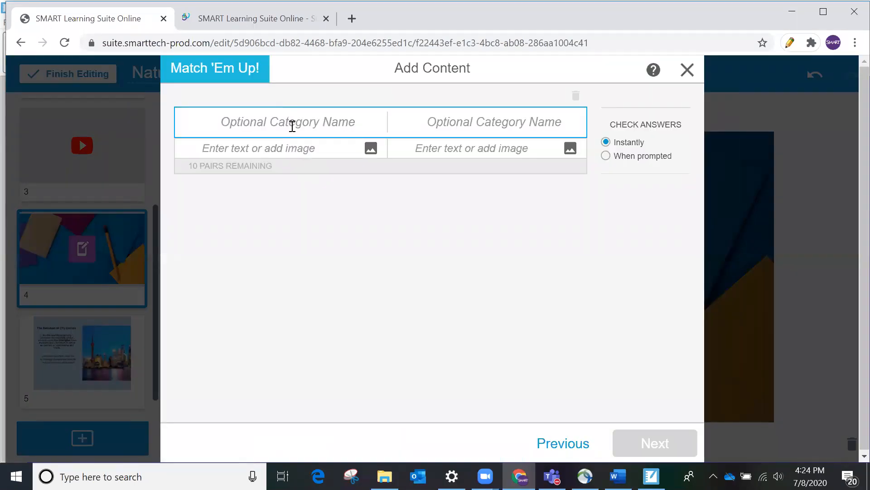
Name the two Match 'Em Up! categories "Resources" and "Product of Resources"
{"action": "type", "text": "Rec"}
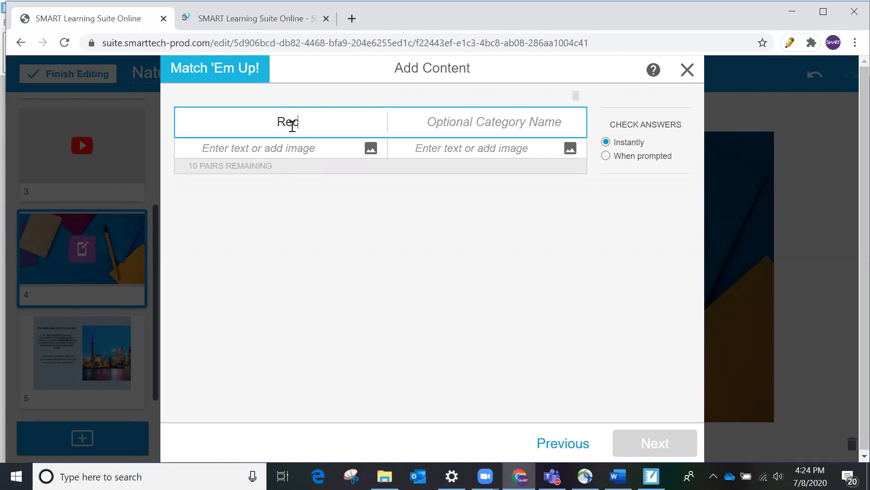
{"action": "key", "text": "BackSpace"}
{"action": "type", "text": "sources"}
{"action": "left_click", "coordinate": [457, 119]}
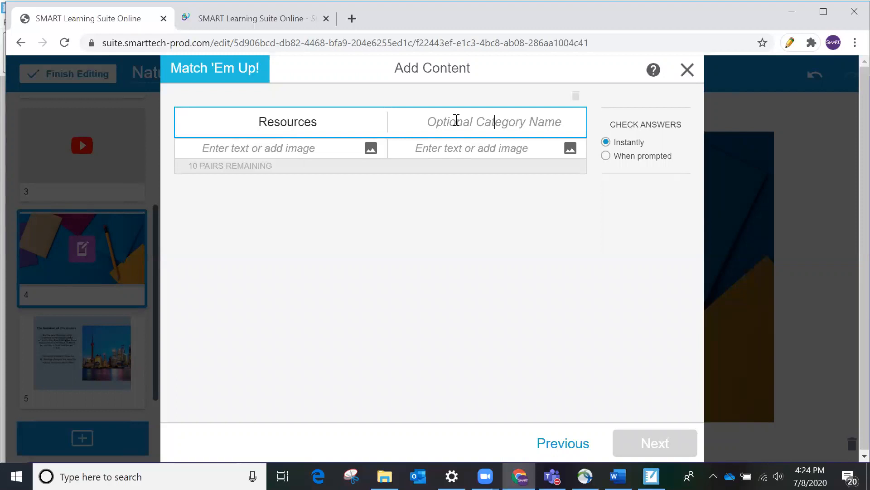
{"action": "type", "text": "Product"}
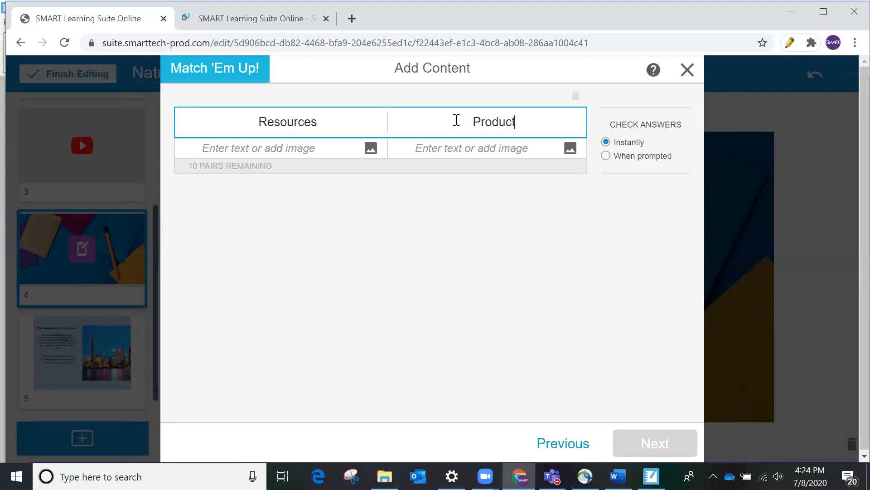
{"action": "type", "text": " of the"}
{"action": "key", "text": "BackSpace"}
{"action": "key", "text": "BackSpace"}
{"action": "key", "text": "BackSpace"}
{"action": "key", "text": "BackSpace"}
{"action": "type", "text": "Reco"}
{"action": "key", "text": "BackSpace"}
{"action": "key", "text": "BackSpace"}
{"action": "type", "text": "sources"}
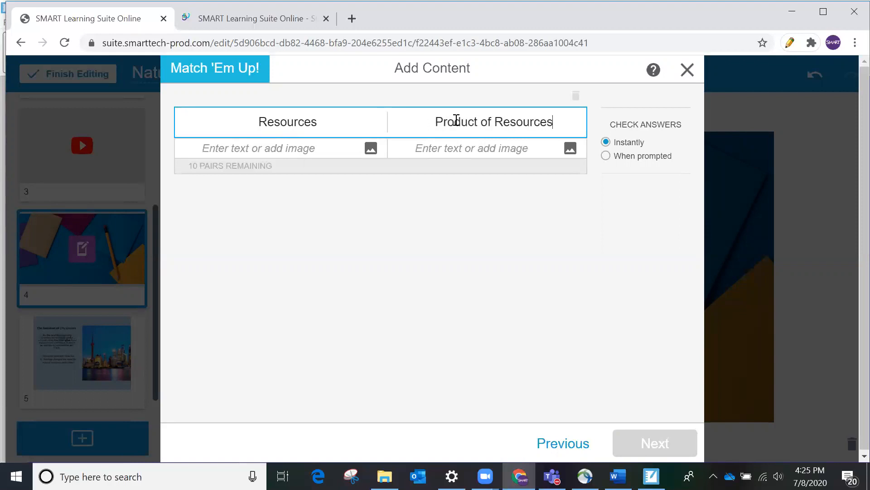
Enter the matching pairs Sand with cement and Iron with tools
{"action": "left_click", "coordinate": [306, 149]}
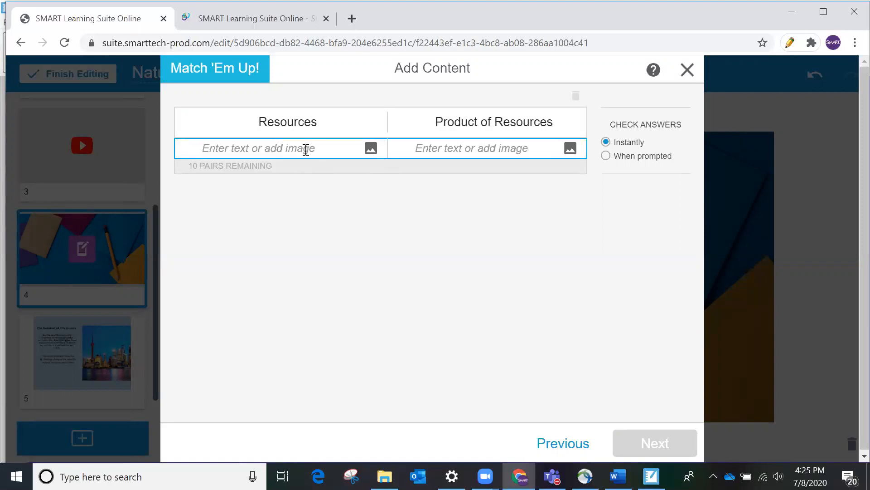
{"action": "type", "text": "Sand"}
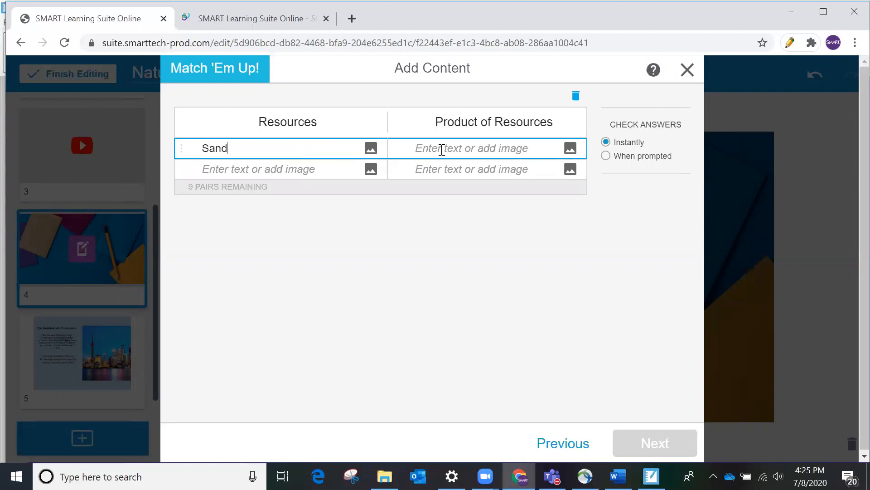
{"action": "type", "text": "cement"}
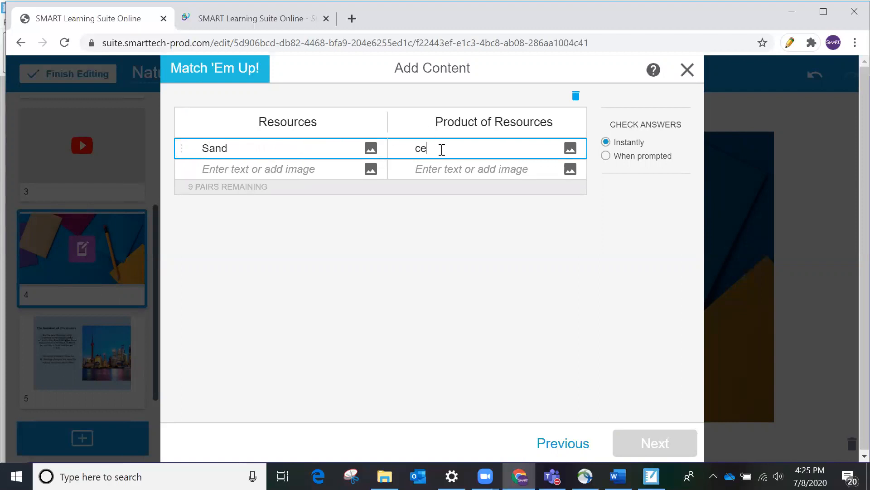
{"action": "left_click", "coordinate": [219, 167]}
{"action": "type", "text": "Iron"}
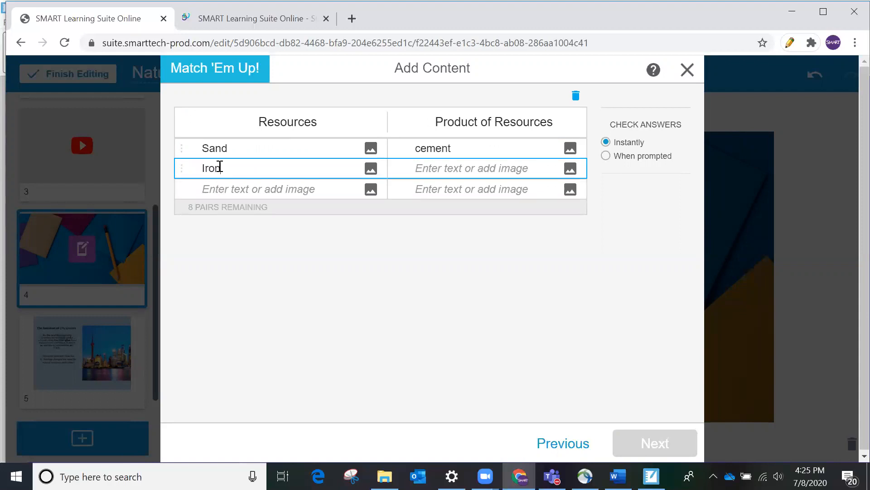
{"action": "type", "text": "tools"}
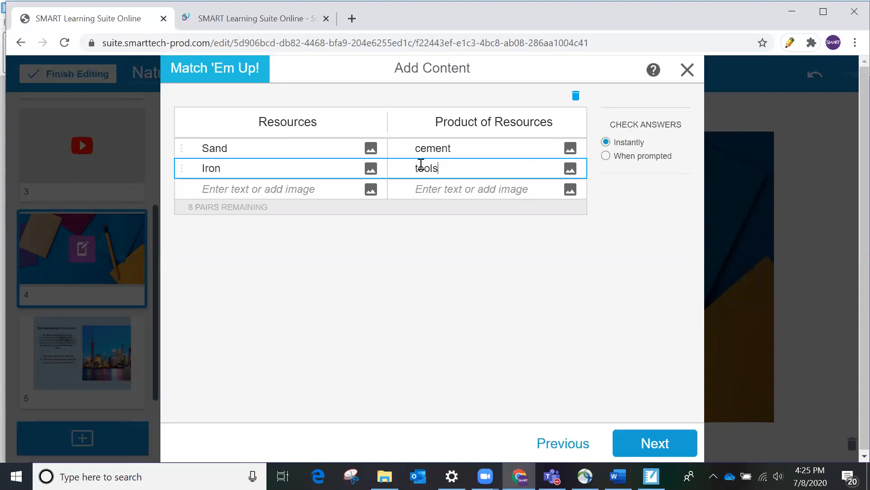
Add the matching pair Trees with table and finish the activity with the Superheroes theme
{"action": "left_click", "coordinate": [230, 190]}
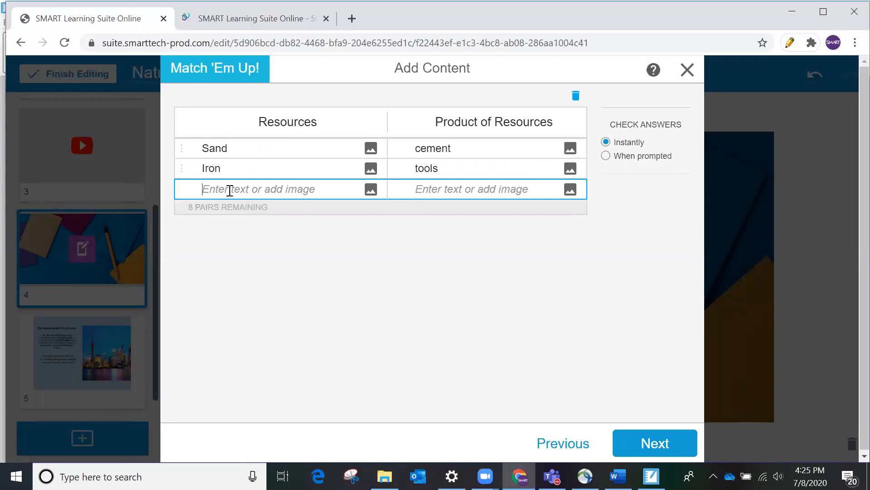
{"action": "type", "text": "Trees"}
{"action": "left_click", "coordinate": [443, 190]}
{"action": "type", "text": "table"}
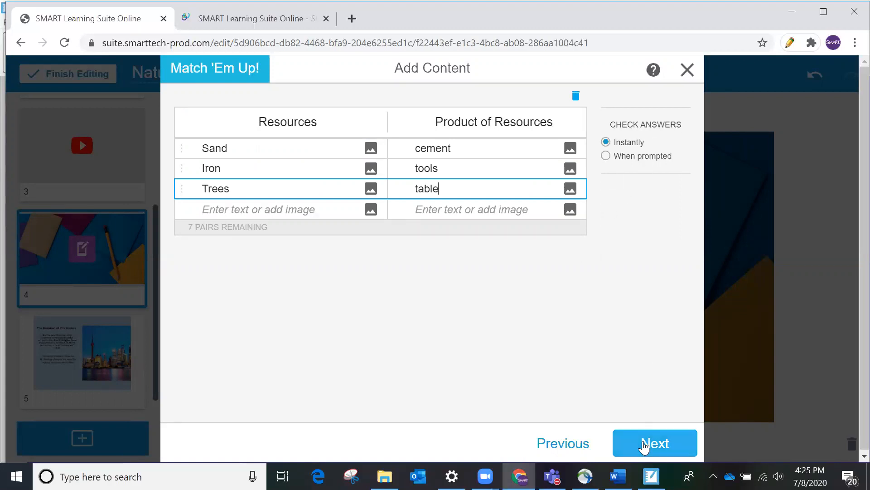
{"action": "left_click", "coordinate": [644, 446]}
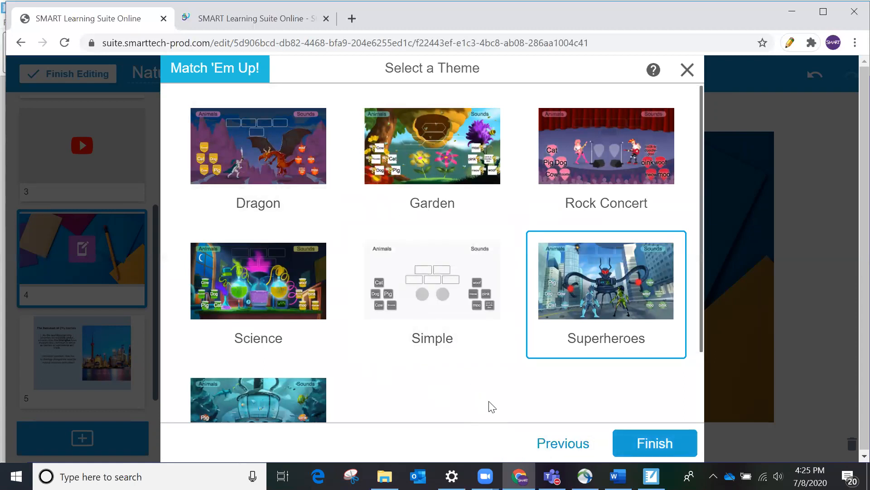
{"action": "left_click", "coordinate": [646, 443]}
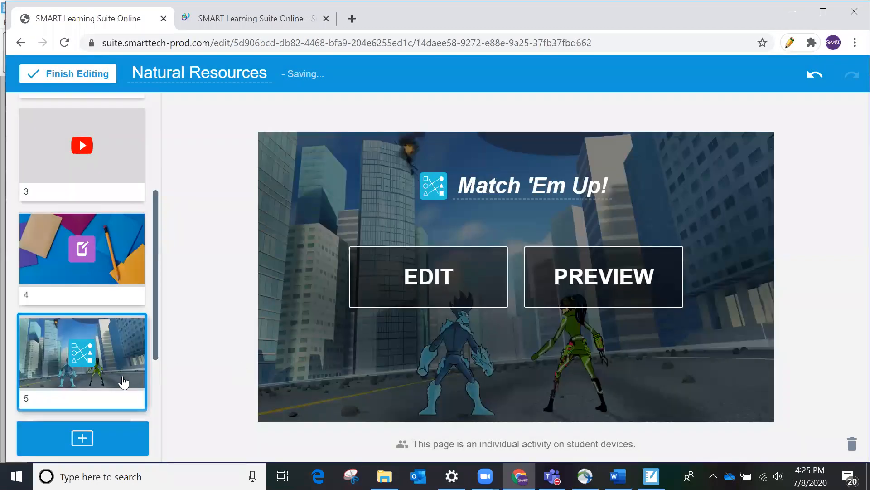
Convert page 6, The Evolution of City Centers, to an individual Handout Activity
{"action": "scroll", "coordinate": [121, 381], "scroll_direction": "down", "scroll_amount": 3}
{"action": "left_click", "coordinate": [90, 347]}
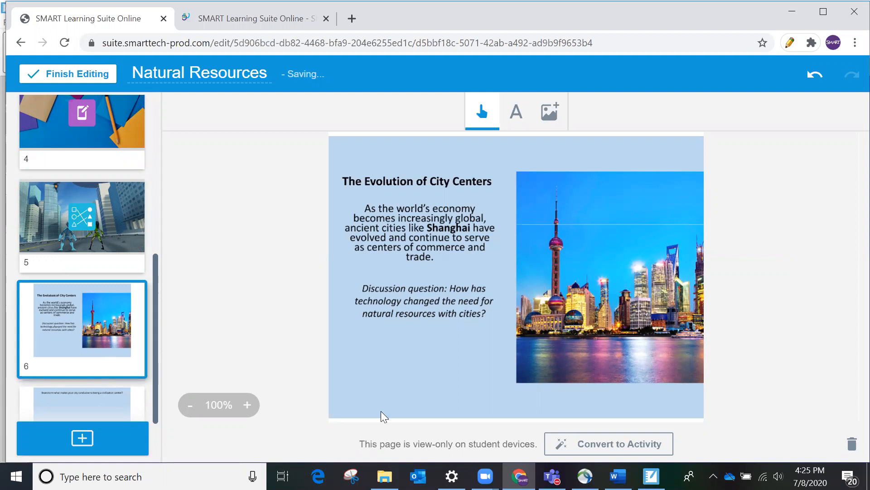
{"action": "left_click", "coordinate": [648, 447]}
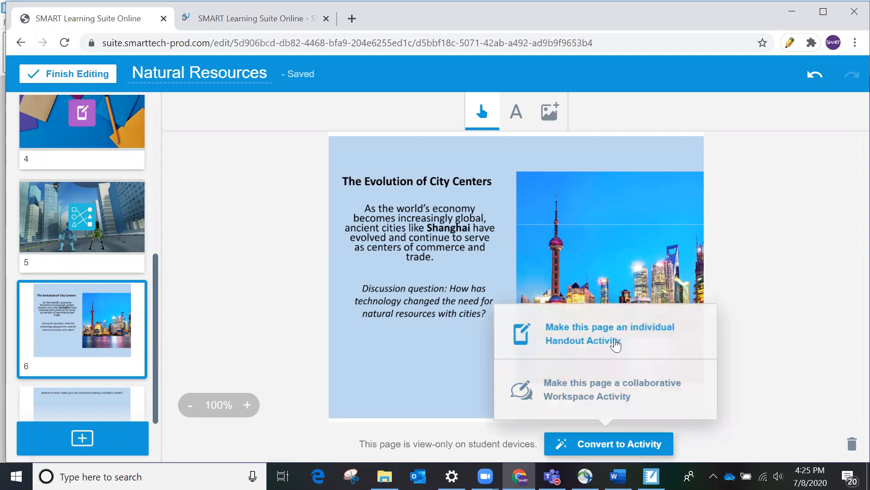
{"action": "left_click", "coordinate": [615, 345]}
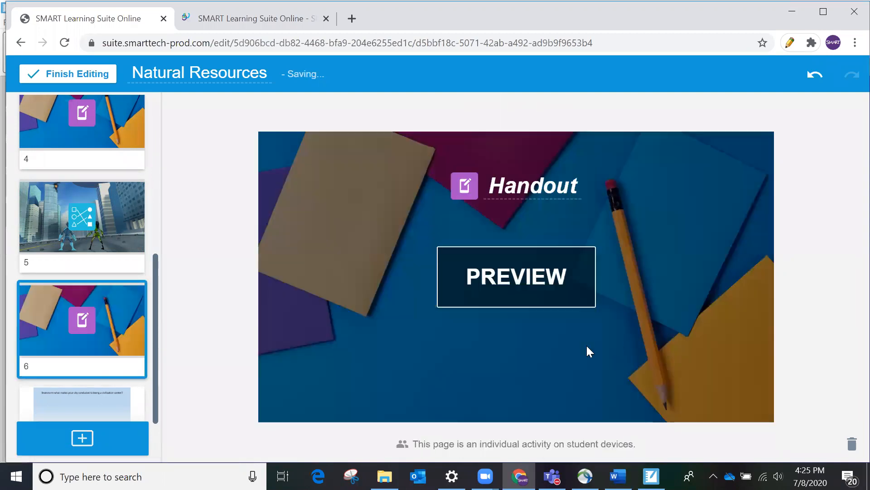
View the brainstorm question on page 7 and look through the lesson's page list
{"action": "scroll", "coordinate": [100, 403], "scroll_direction": "down", "scroll_amount": 2}
{"action": "left_click", "coordinate": [90, 391]}
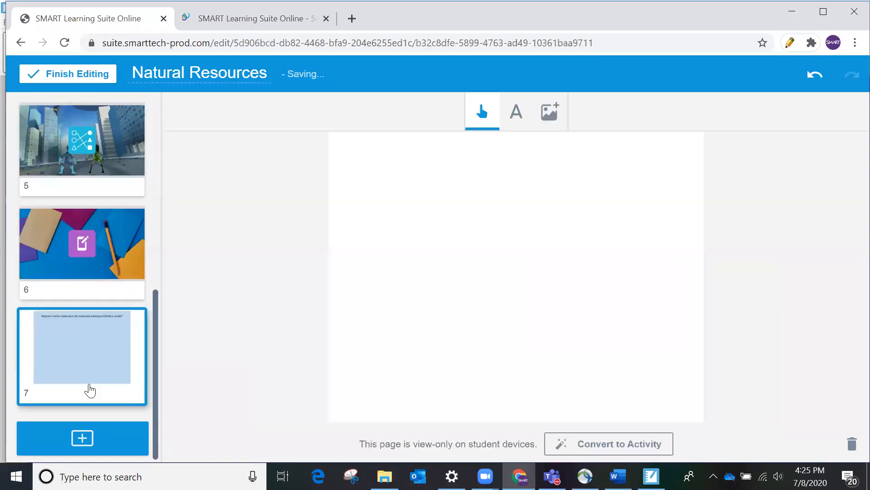
{"action": "scroll", "coordinate": [91, 391], "scroll_direction": "up", "scroll_amount": 5}
{"action": "scroll", "coordinate": [89, 389], "scroll_direction": "down", "scroll_amount": 5}
{"action": "scroll", "coordinate": [86, 365], "scroll_direction": "up", "scroll_amount": 1}
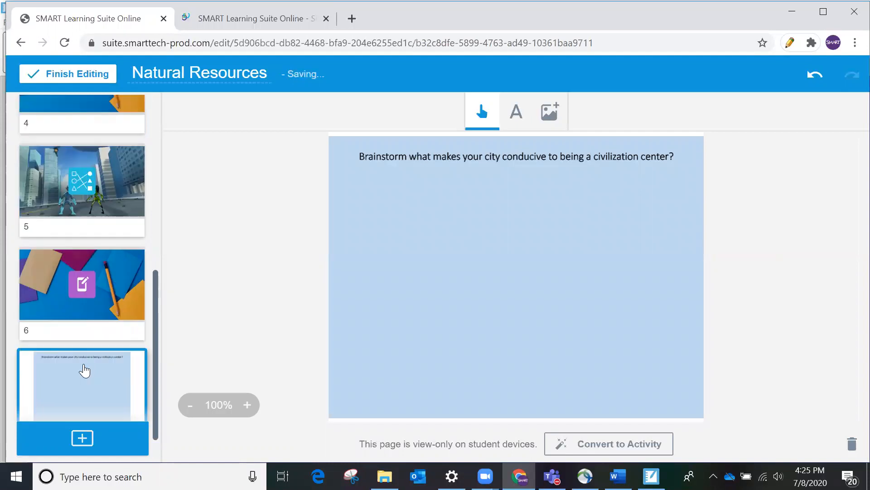
{"action": "scroll", "coordinate": [85, 370], "scroll_direction": "up", "scroll_amount": 5}
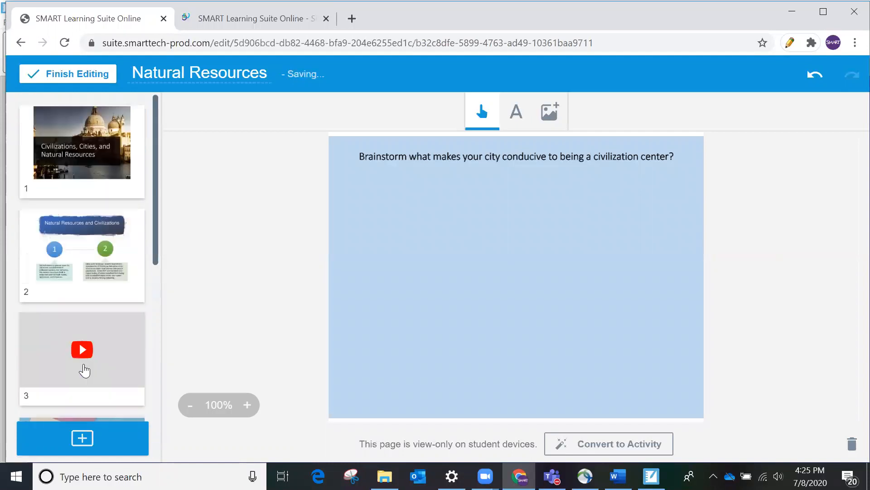
Finish editing the lesson, and briefly open its presentation from the library before returning there
{"action": "left_click", "coordinate": [97, 75]}
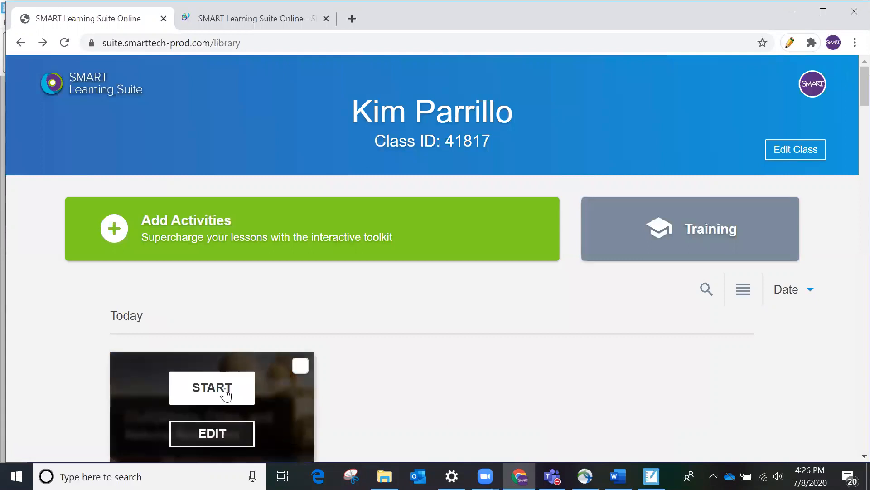
{"action": "left_click", "coordinate": [228, 398]}
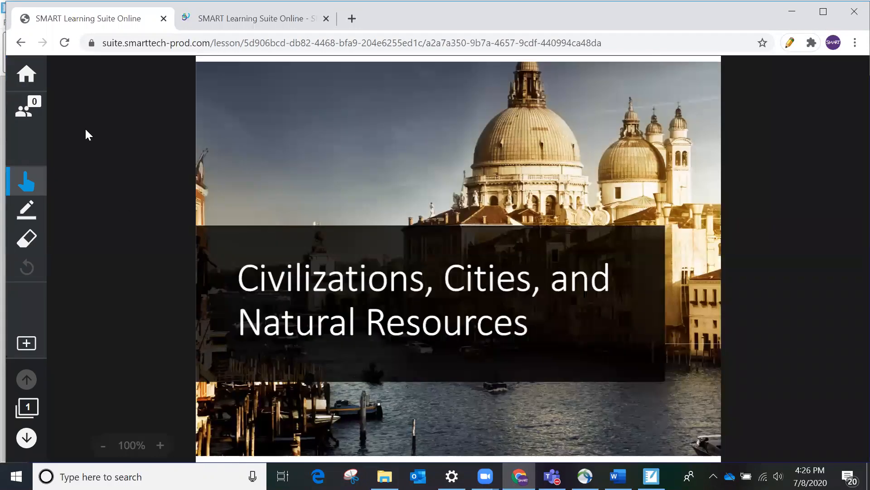
{"action": "left_click", "coordinate": [21, 77]}
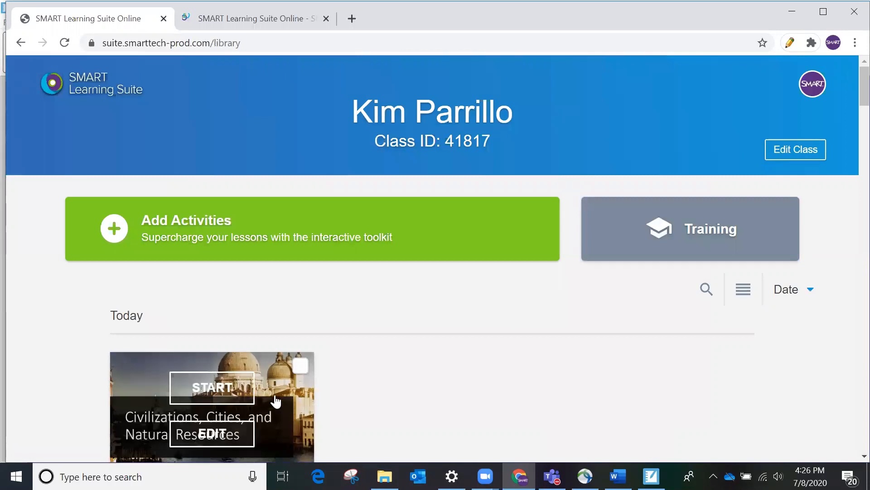
Examine the link sharing options of the Natural Resources lesson for teachers and students
{"action": "scroll", "coordinate": [295, 429], "scroll_direction": "down", "scroll_amount": 3}
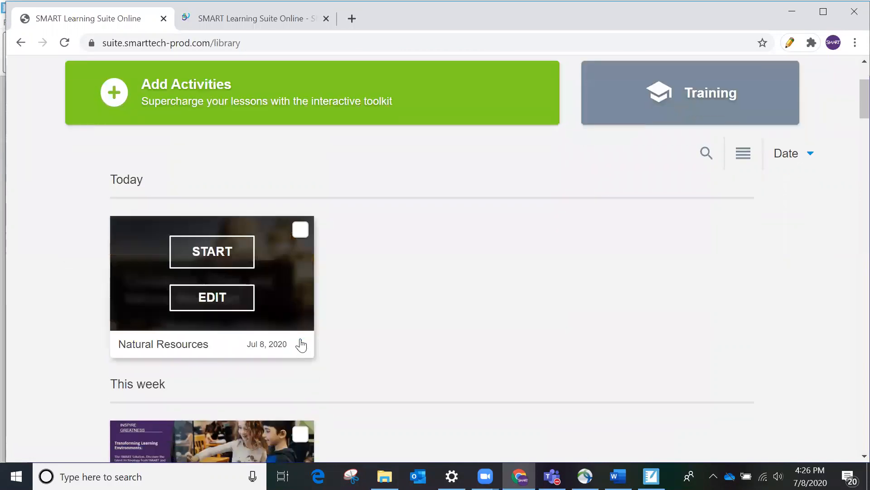
{"action": "left_click", "coordinate": [300, 344]}
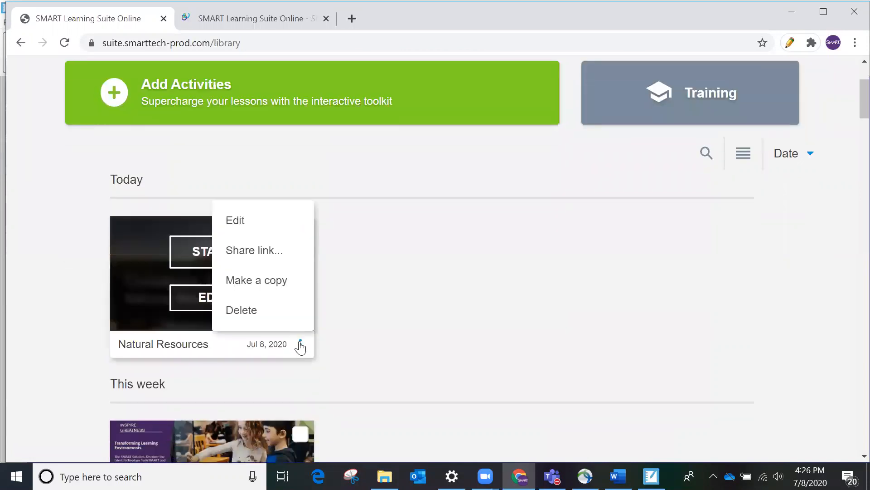
{"action": "left_click", "coordinate": [251, 254]}
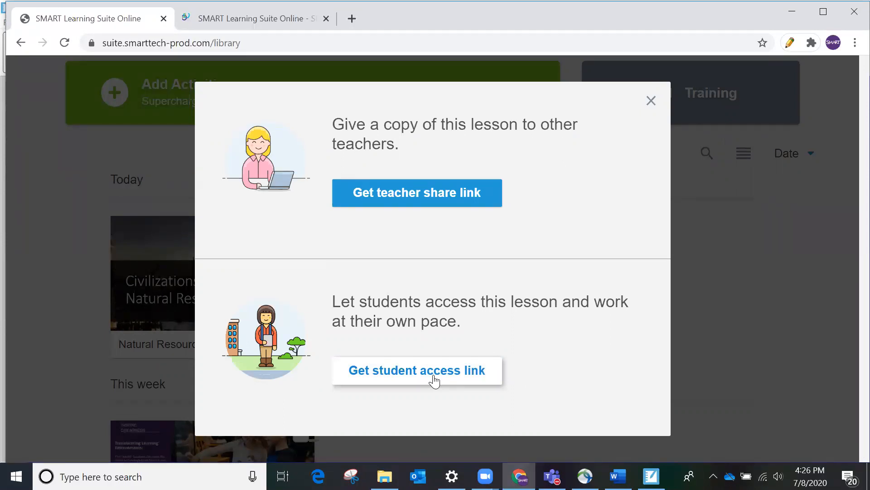
{"action": "left_click", "coordinate": [653, 103]}
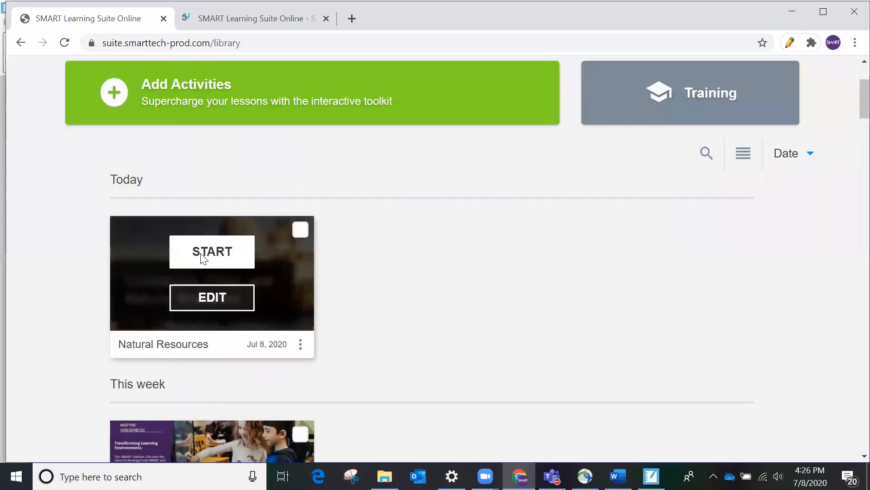
Start the Natural Resources lesson and display the instructions for students to join the class
{"action": "left_click", "coordinate": [202, 258]}
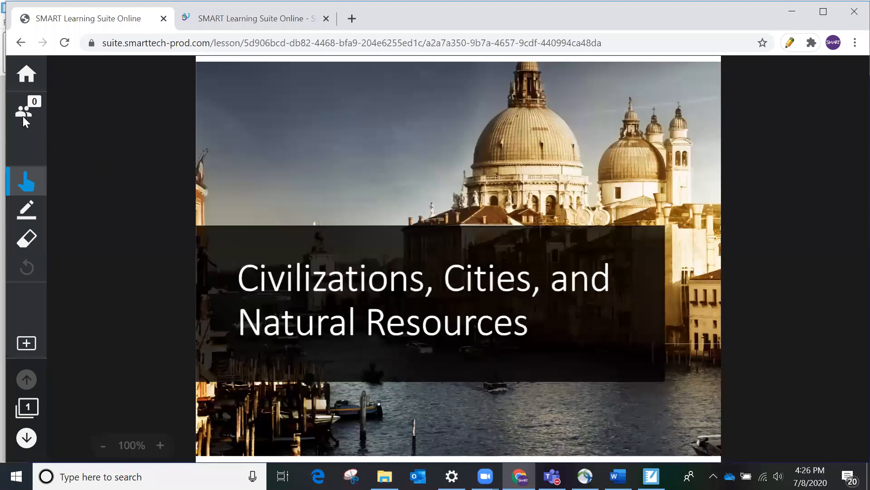
{"action": "left_click", "coordinate": [22, 114]}
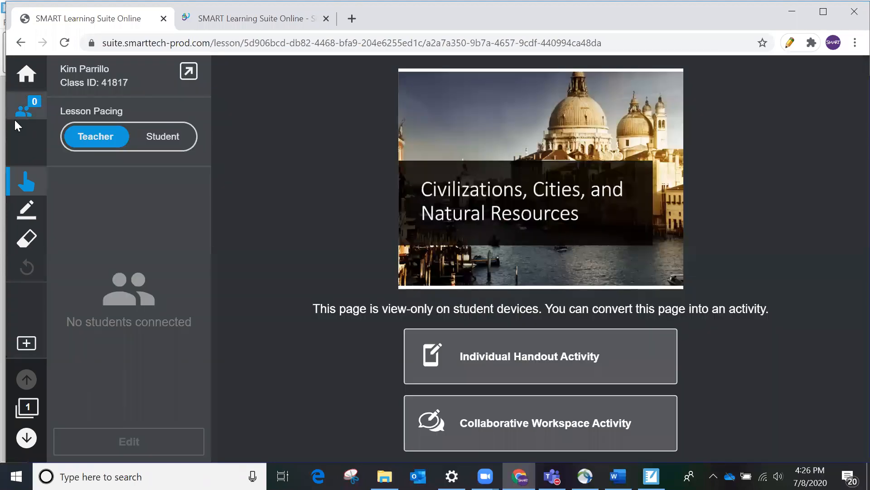
{"action": "left_click", "coordinate": [188, 70]}
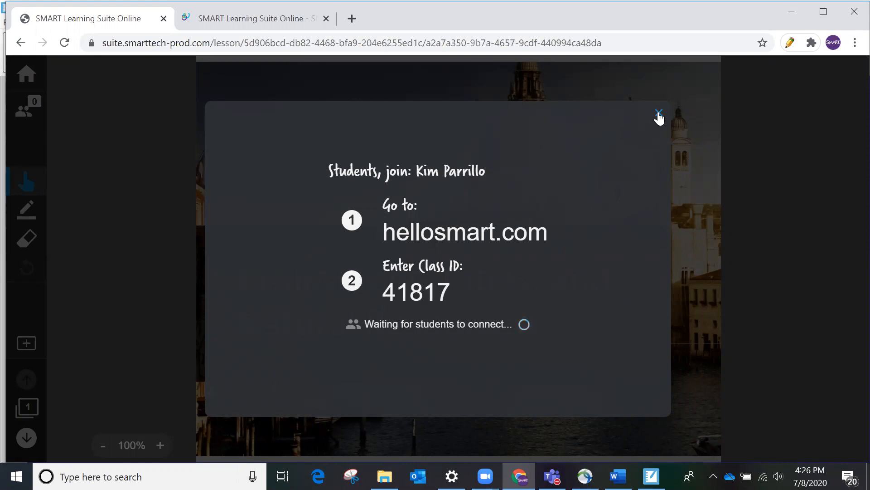
Open a new incognito browser window and go to hellosmart.com as a student
{"action": "left_click", "coordinate": [856, 43]}
{"action": "left_click", "coordinate": [789, 94]}
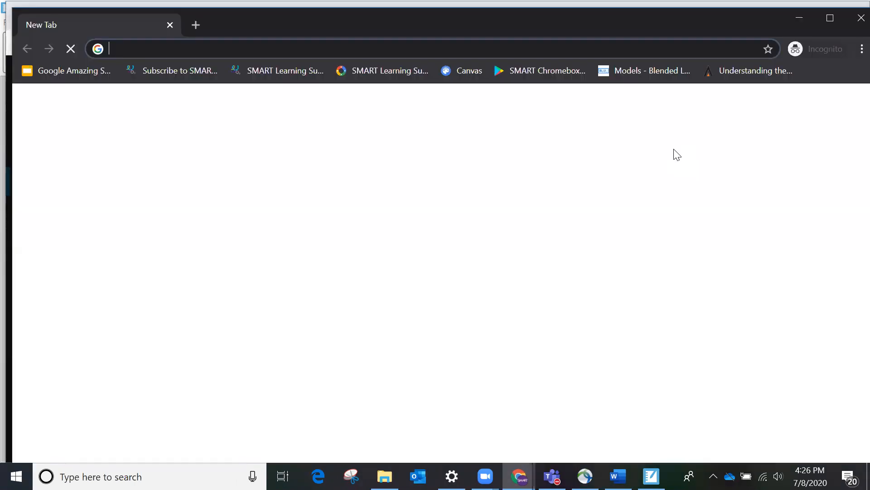
{"action": "type", "text": "hellosma"}
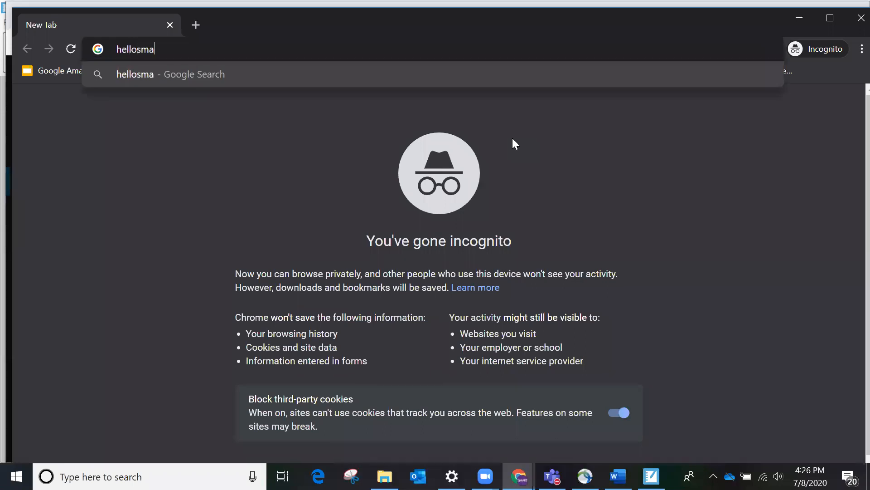
{"action": "type", "text": "rt.com"}
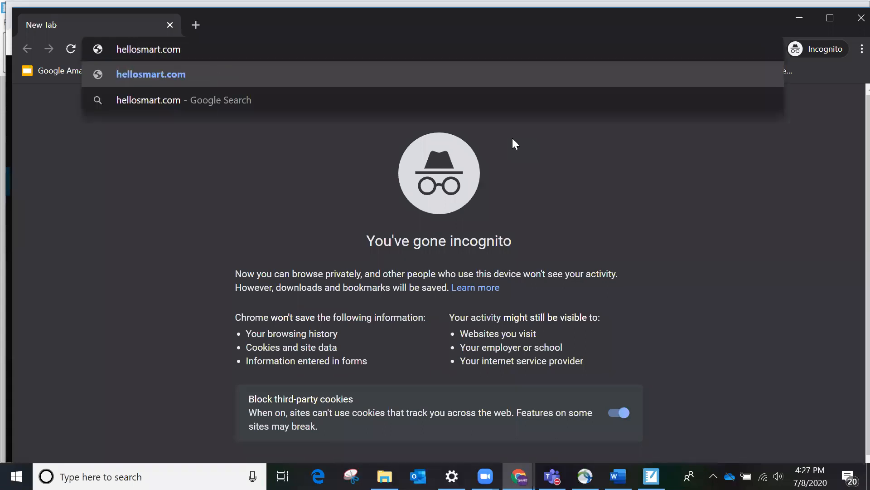
{"action": "key", "text": "Return"}
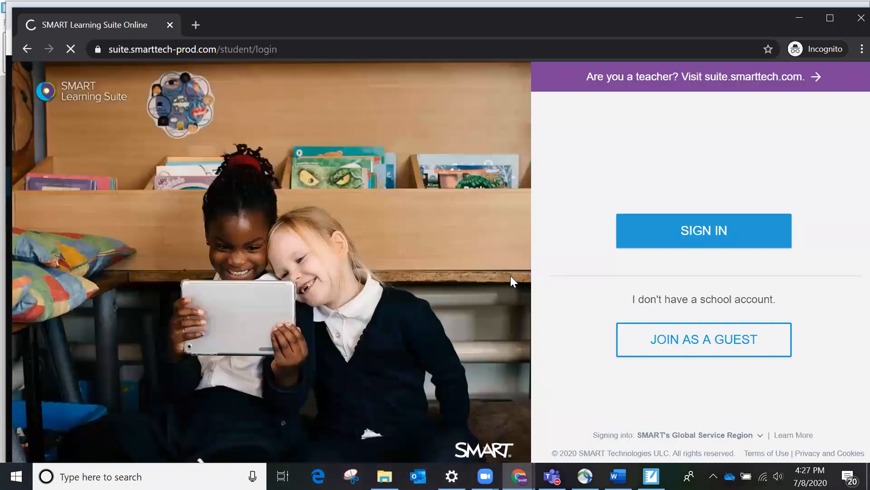
Join the class as a guest, entering the displayed class ID and the student's first name
{"action": "left_click", "coordinate": [702, 335]}
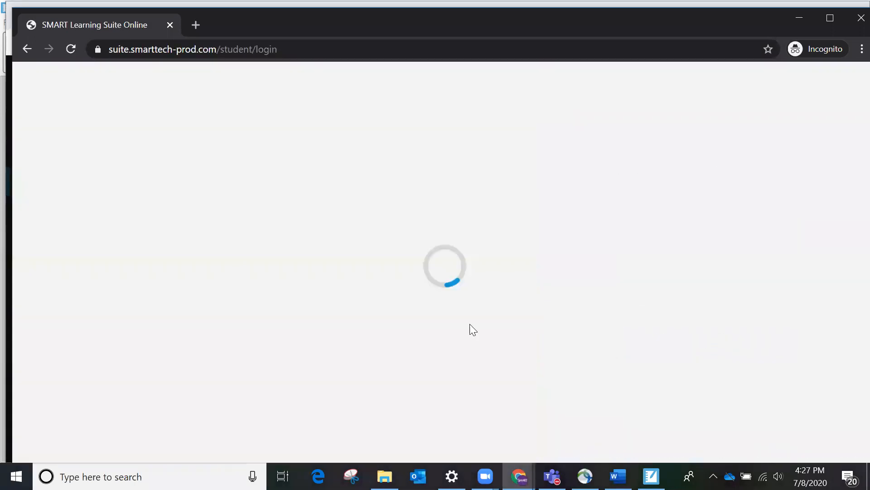
{"action": "type", "text": "41817"}
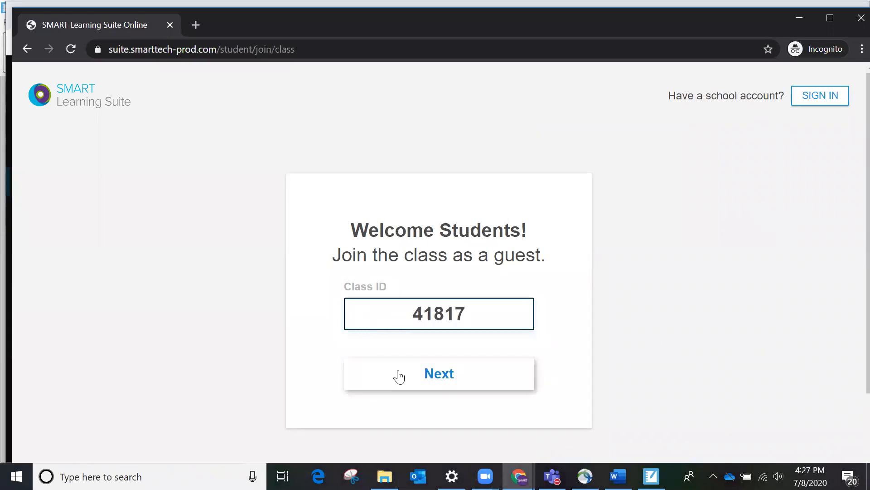
{"action": "left_click", "coordinate": [399, 376]}
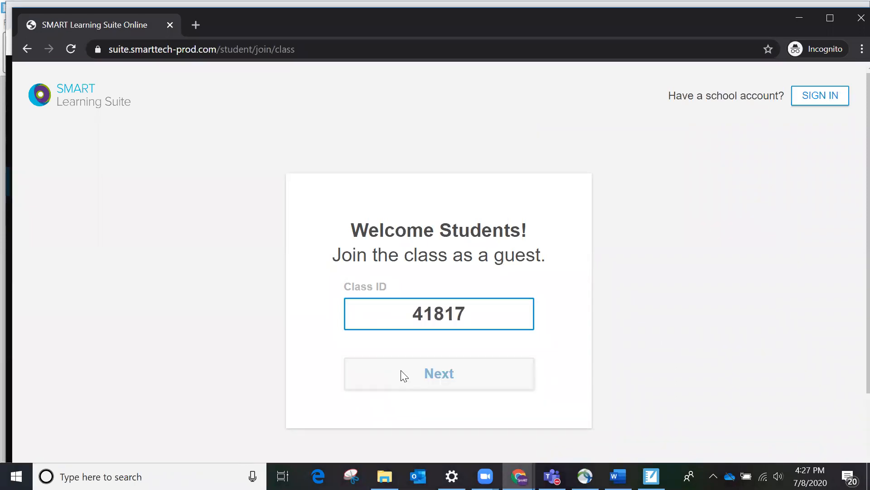
{"action": "type", "text": "Kim"}
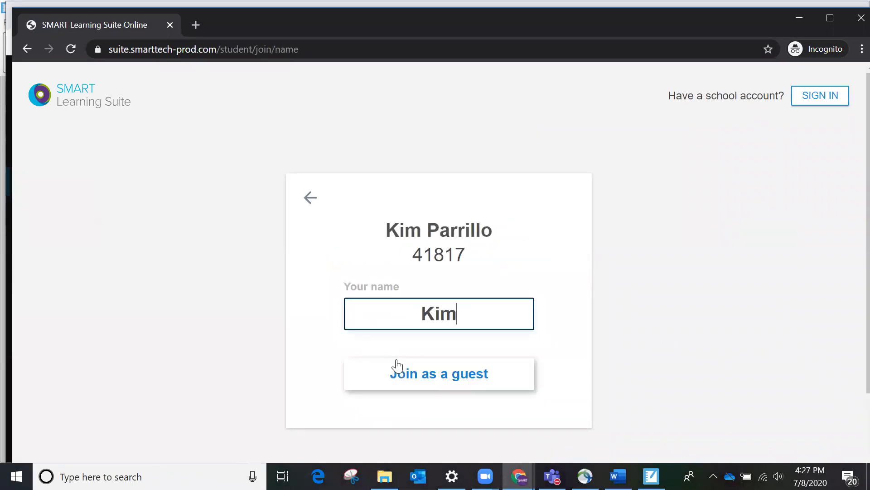
{"action": "left_click", "coordinate": [402, 380]}
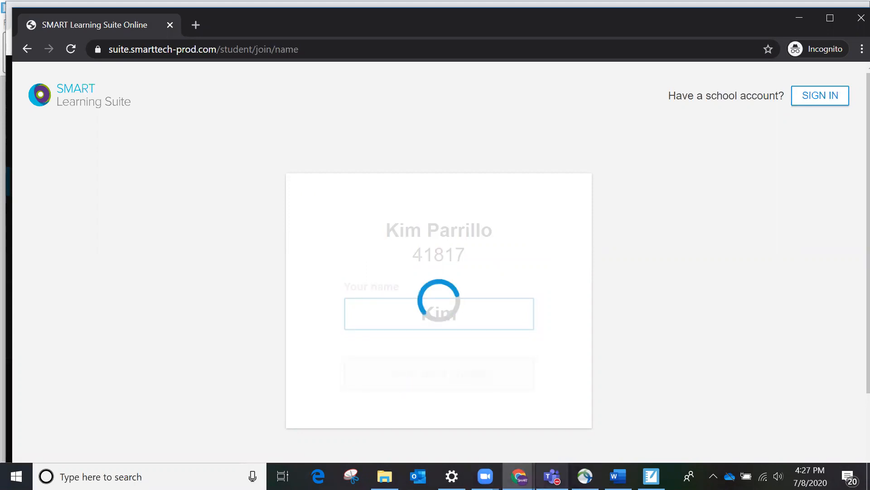
Close the joining instructions in the teacher window, check the student's view of the lesson's first page, and return to the teacher window
{"action": "mouse_move", "coordinate": [519, 476]}
{"action": "left_click", "coordinate": [484, 409]}
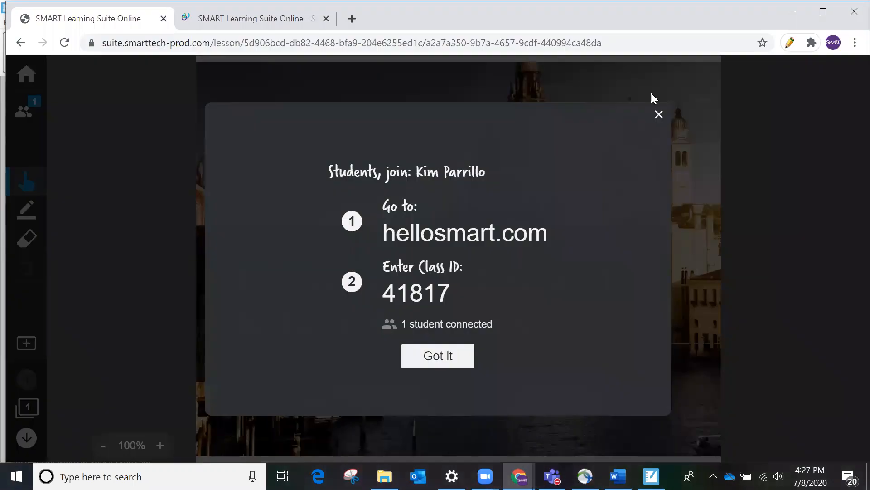
{"action": "left_click", "coordinate": [659, 114]}
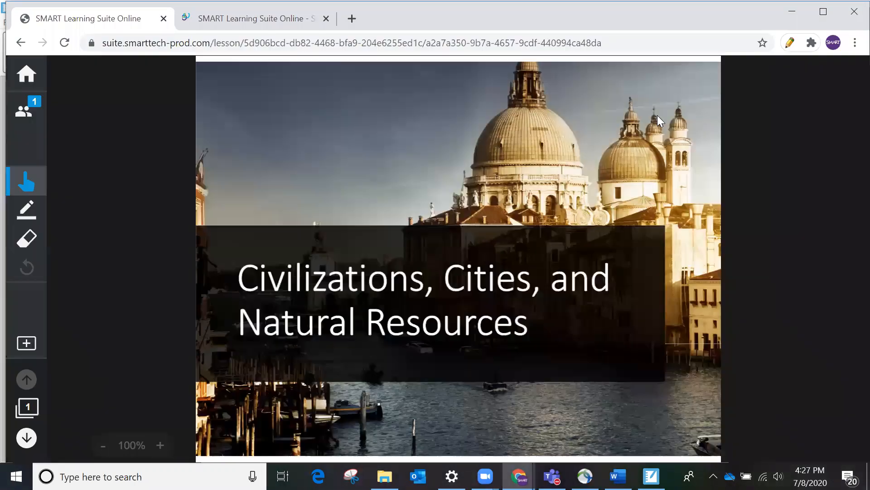
{"action": "mouse_move", "coordinate": [518, 476]}
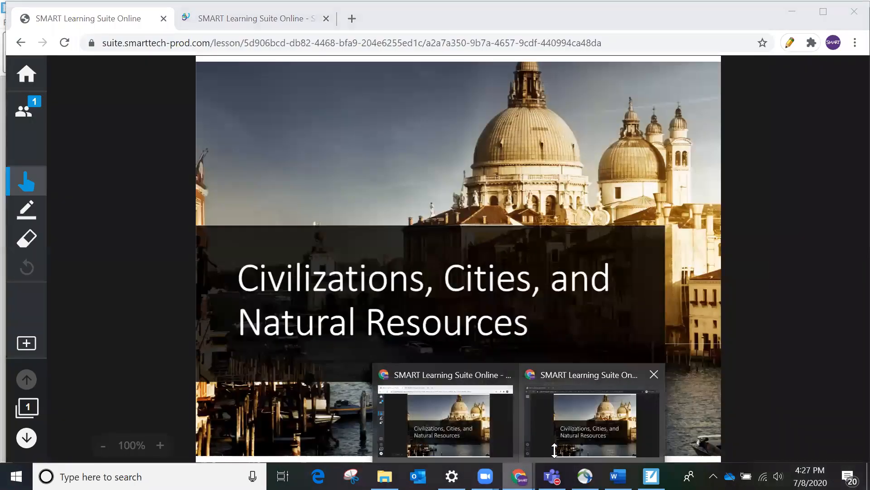
{"action": "left_click", "coordinate": [592, 422]}
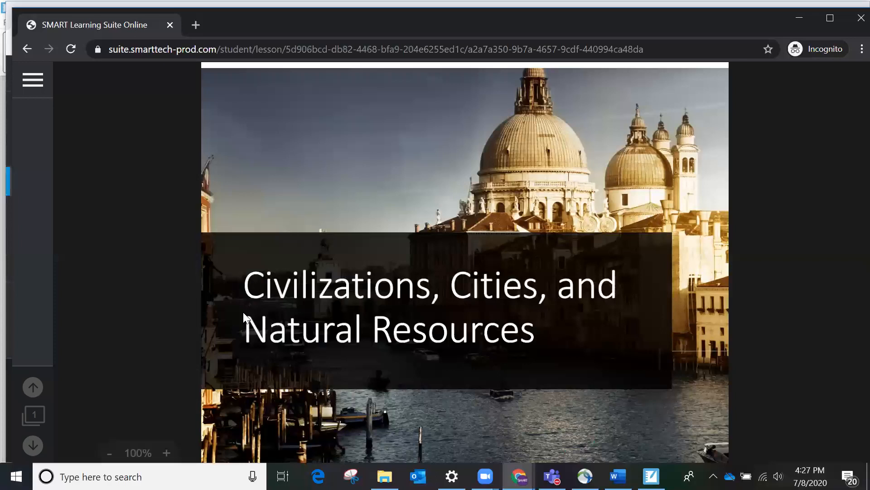
{"action": "left_click", "coordinate": [805, 18]}
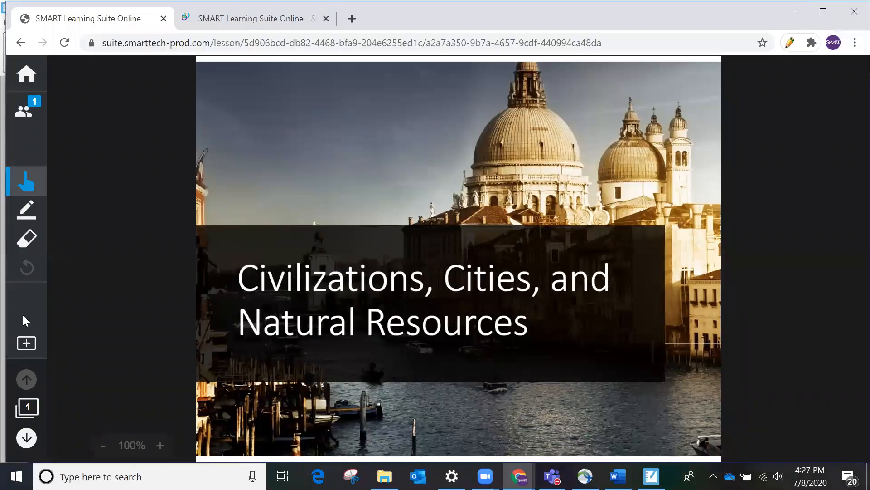
Set the lesson pacing to Student in the teacher window, and dismiss the page navigation notice in the student window
{"action": "left_click", "coordinate": [30, 116]}
{"action": "left_click", "coordinate": [142, 137]}
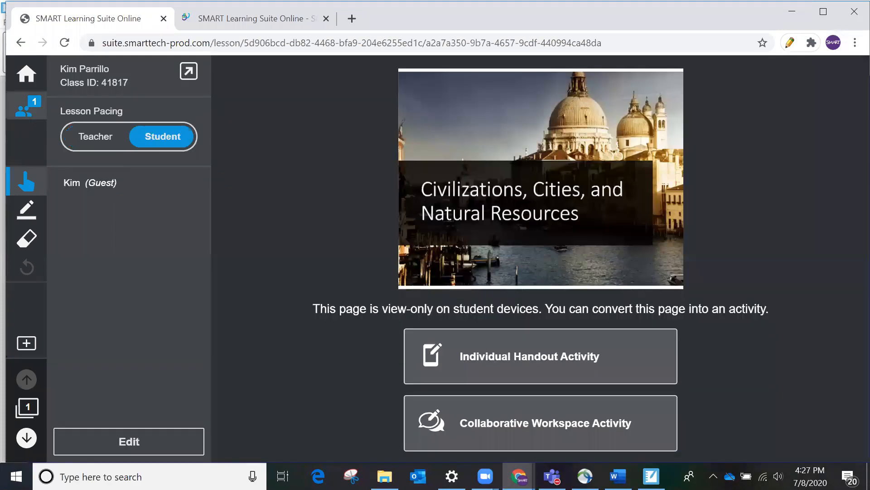
{"action": "mouse_move", "coordinate": [519, 476]}
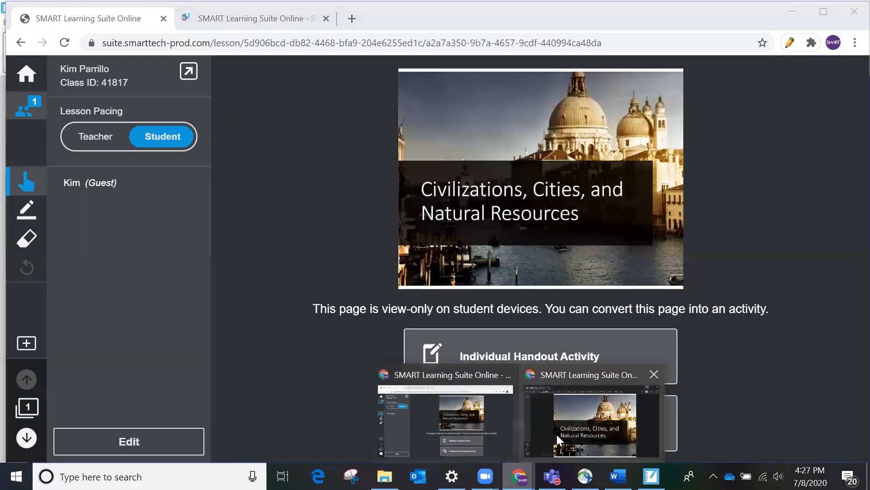
{"action": "left_click", "coordinate": [558, 436]}
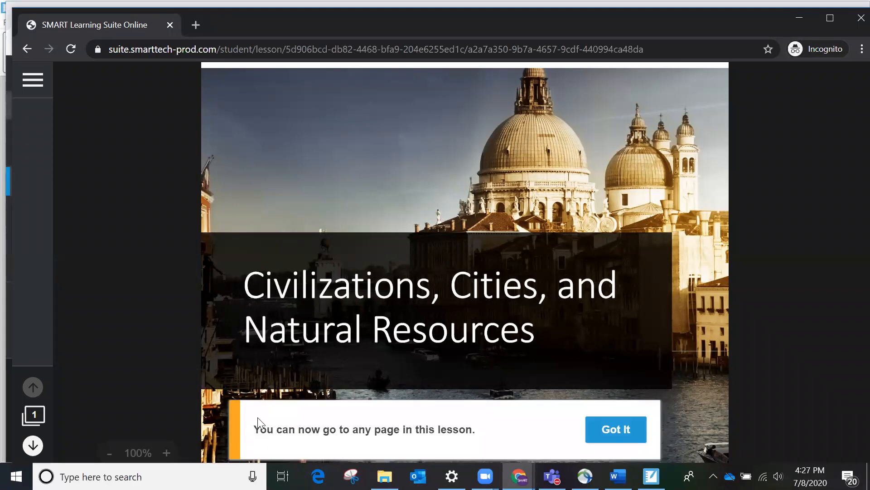
{"action": "left_click", "coordinate": [621, 430]}
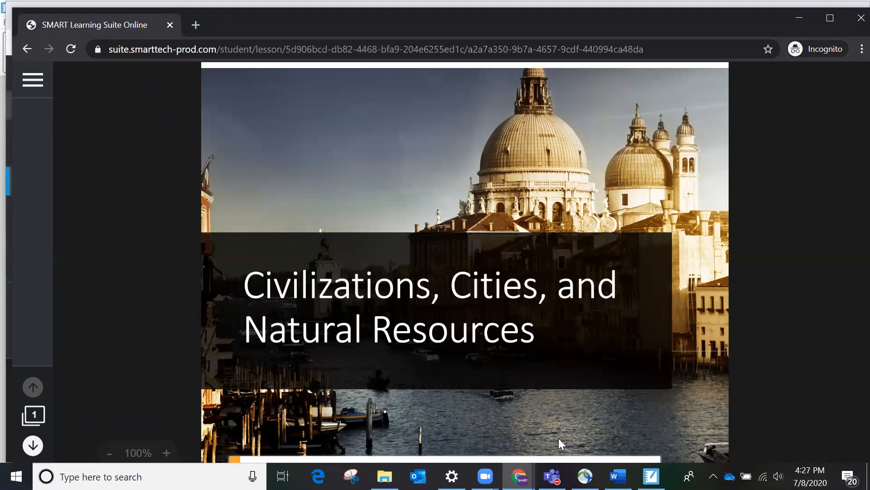
View page 2 and the Natural Resources video on page 3 from the student's page list
{"action": "left_click", "coordinate": [34, 416]}
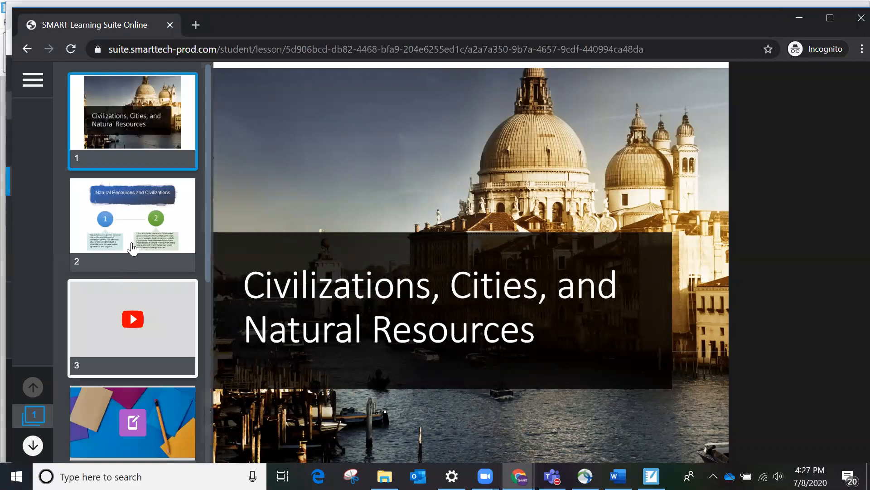
{"action": "left_click", "coordinate": [136, 245]}
{"action": "left_click", "coordinate": [142, 350]}
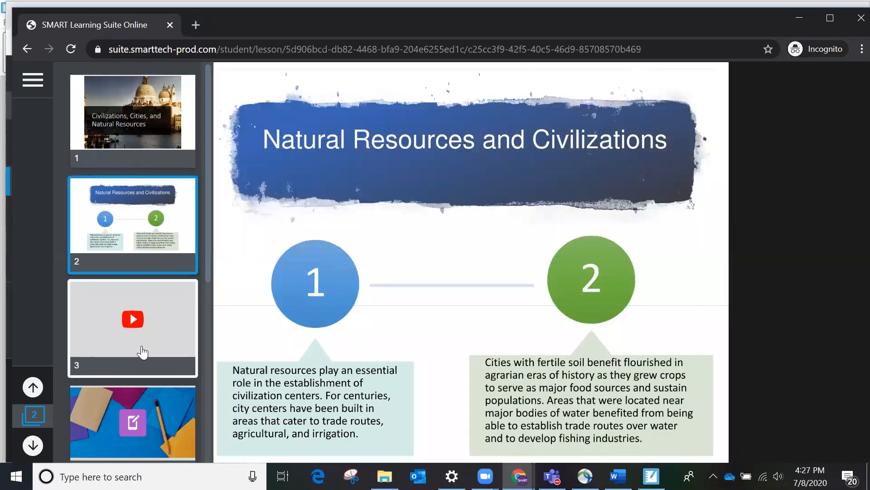
{"action": "left_click", "coordinate": [207, 429]}
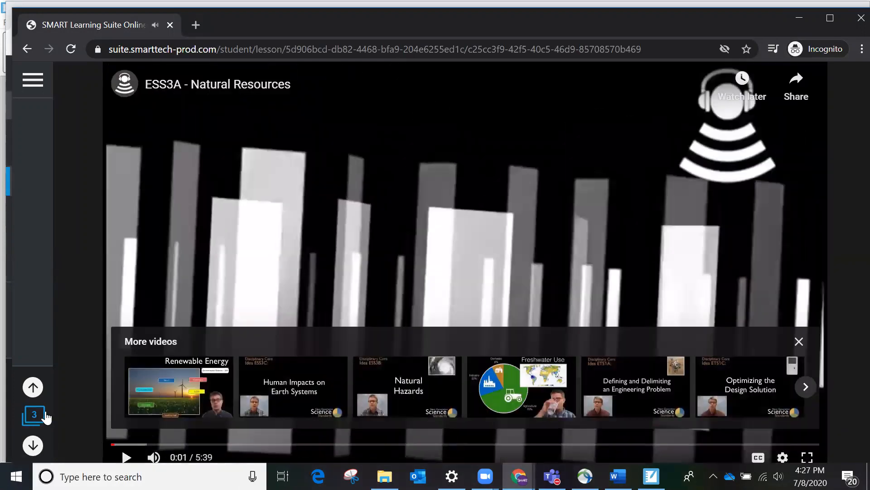
Go to the handout on page 4 in the student's page list and start the activity
{"action": "left_click", "coordinate": [33, 415]}
{"action": "scroll", "coordinate": [103, 310], "scroll_direction": "down", "scroll_amount": 3}
{"action": "left_click", "coordinate": [103, 310]}
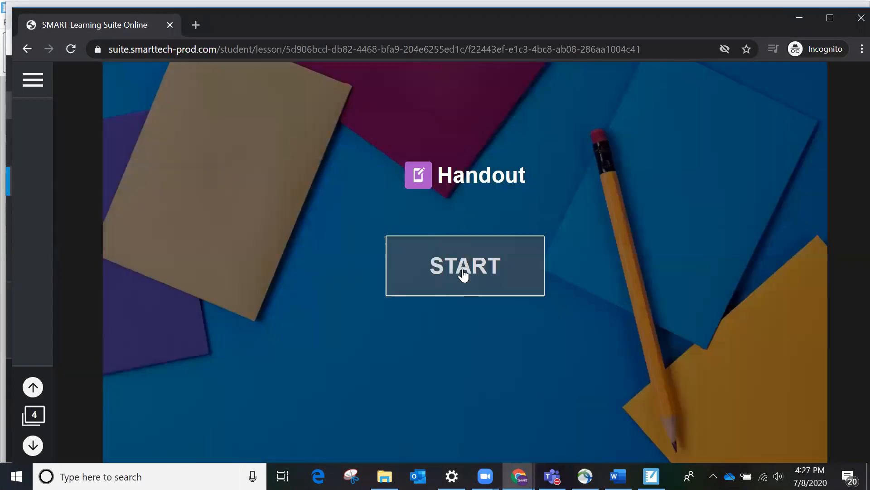
{"action": "left_click", "coordinate": [464, 272]}
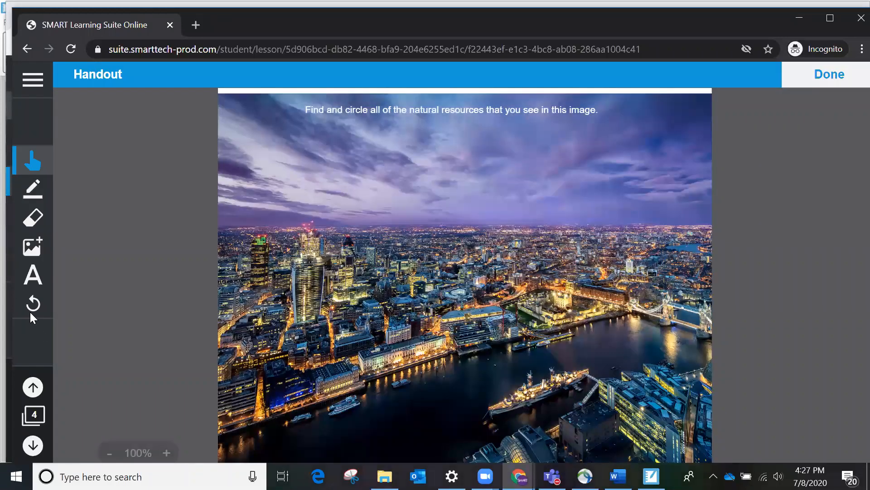
Circle the river and the cloudy sky in the handout's city image with a red pen
{"action": "left_click", "coordinate": [35, 195]}
{"action": "left_click", "coordinate": [105, 204]}
{"action": "left_click_drag", "start_coordinate": [505, 344], "coordinate": [392, 363]}
{"action": "left_click_drag", "start_coordinate": [444, 446], "coordinate": [509, 395]}
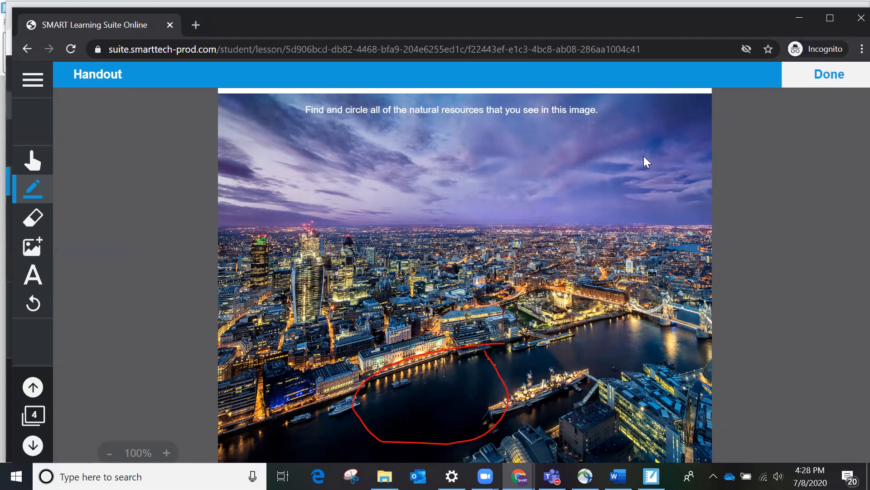
{"action": "mouse_move", "coordinate": [631, 148]}
{"action": "left_mouse_down"}
{"action": "mouse_move", "coordinate": [525, 147]}
{"action": "mouse_move", "coordinate": [385, 194]}
{"action": "mouse_move", "coordinate": [525, 198]}
{"action": "mouse_move", "coordinate": [626, 148]}
{"action": "mouse_move", "coordinate": [620, 156]}
{"action": "left_mouse_up"}
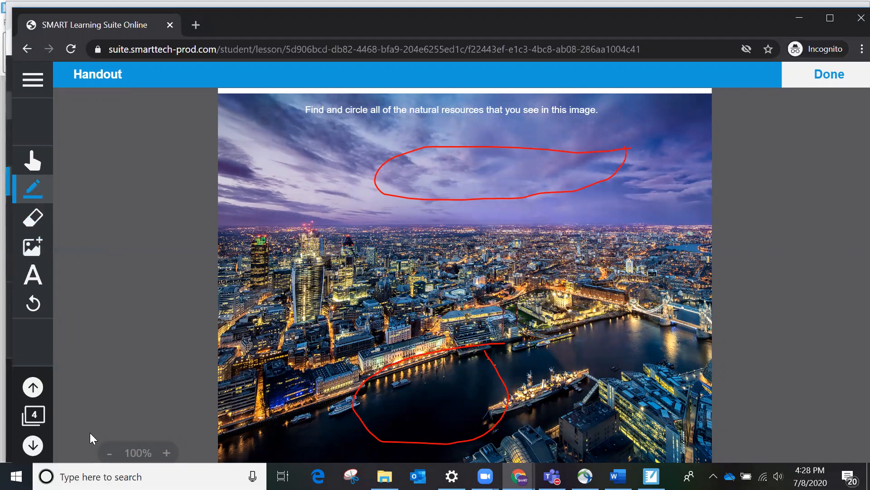
Preview the Match 'Em Up! activity on page 5, return to the page 4 handout, resume it and mark it as done
{"action": "left_click", "coordinate": [42, 447]}
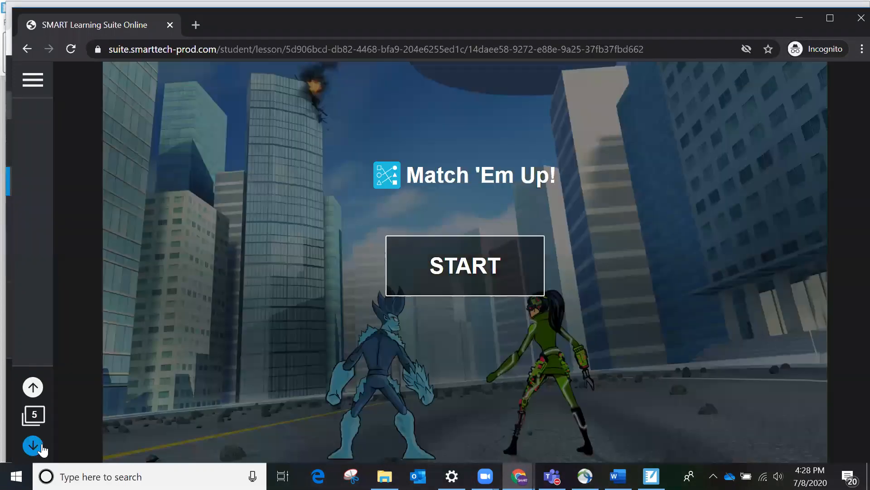
{"action": "left_click", "coordinate": [33, 390]}
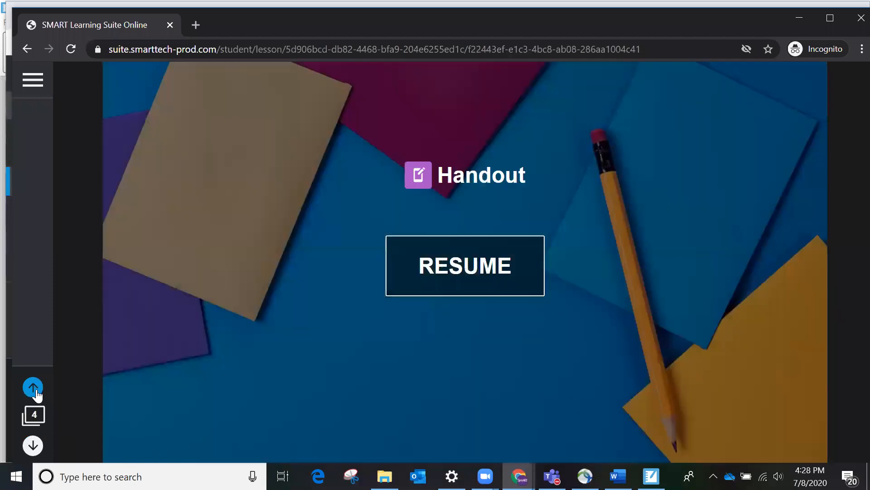
{"action": "left_click", "coordinate": [471, 280]}
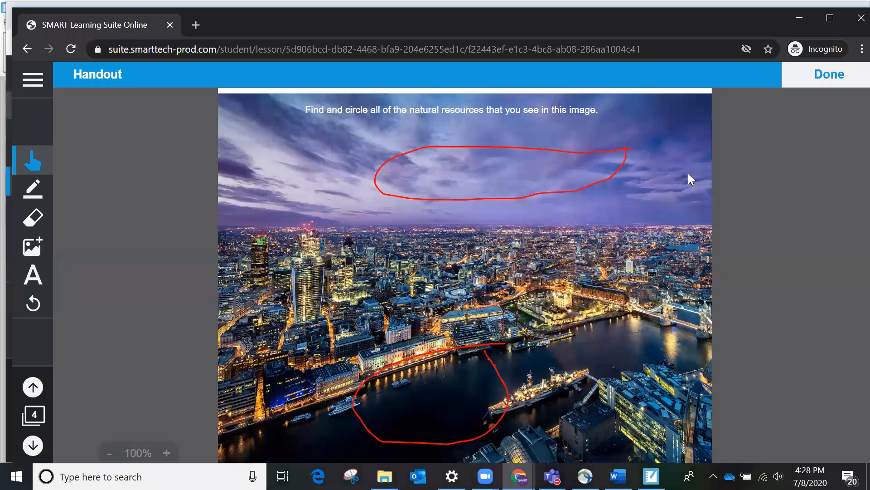
{"action": "left_click", "coordinate": [830, 75]}
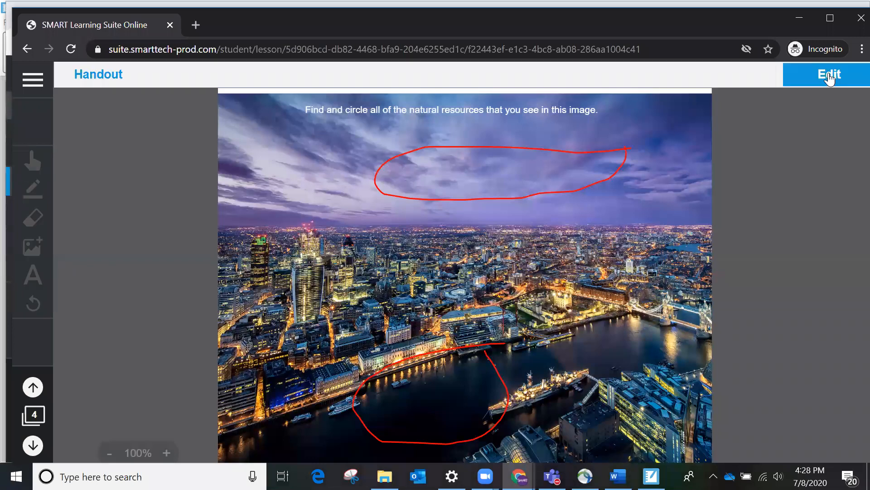
Return to the teacher window and open the student progress view for the handout on page 4
{"action": "left_click", "coordinate": [519, 476]}
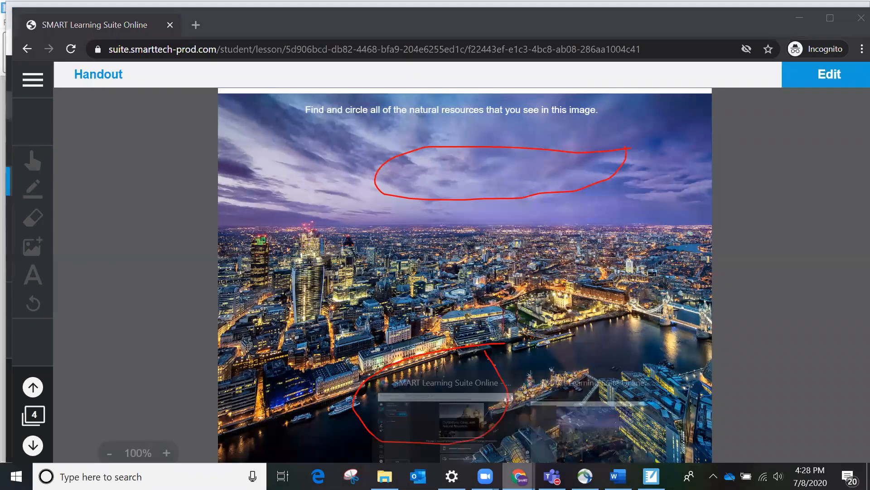
{"action": "left_click", "coordinate": [469, 420]}
{"action": "left_click", "coordinate": [31, 408]}
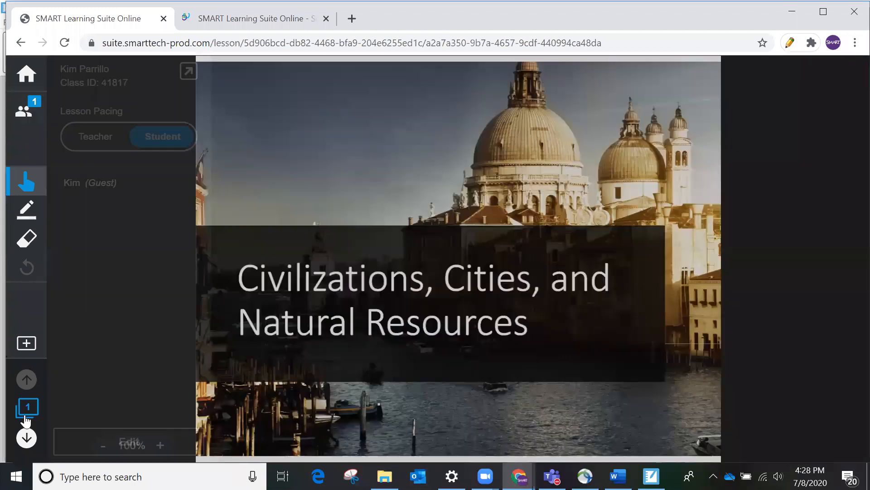
{"action": "left_click", "coordinate": [119, 420]}
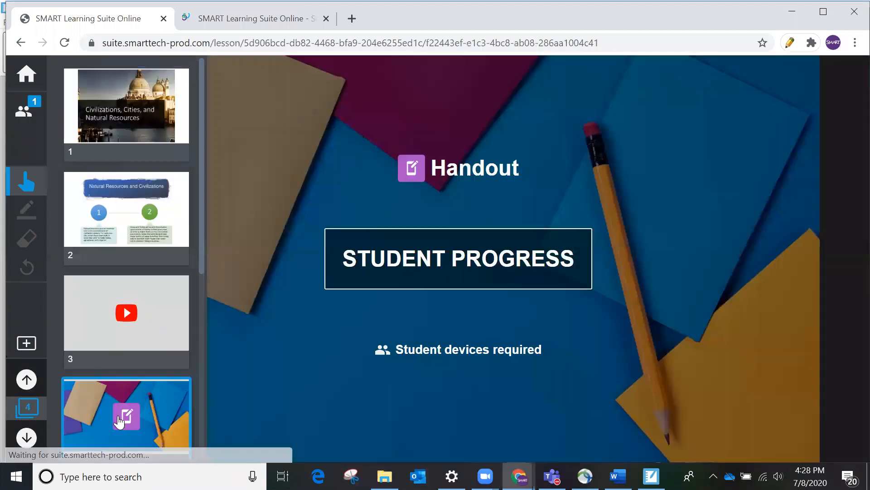
{"action": "left_click", "coordinate": [422, 263]}
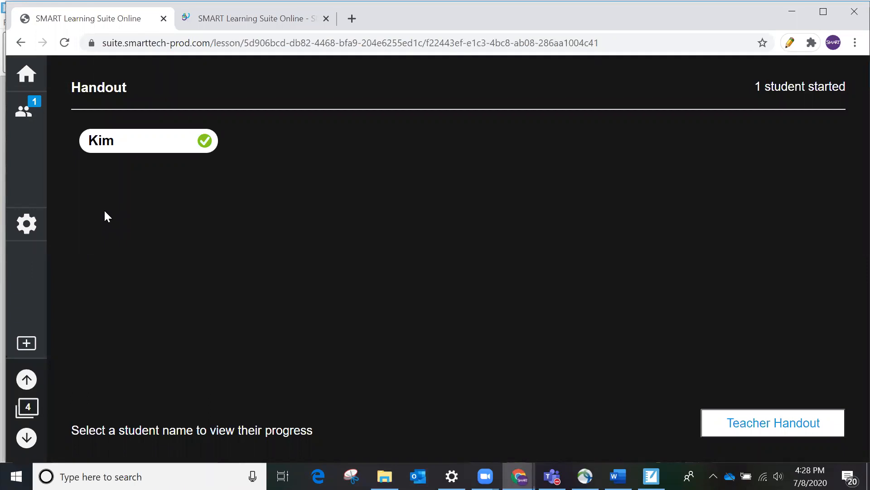
Switch to the student's incognito window, go to the Match 'Em Up! activity on page 5 and start it
{"action": "mouse_move", "coordinate": [519, 476]}
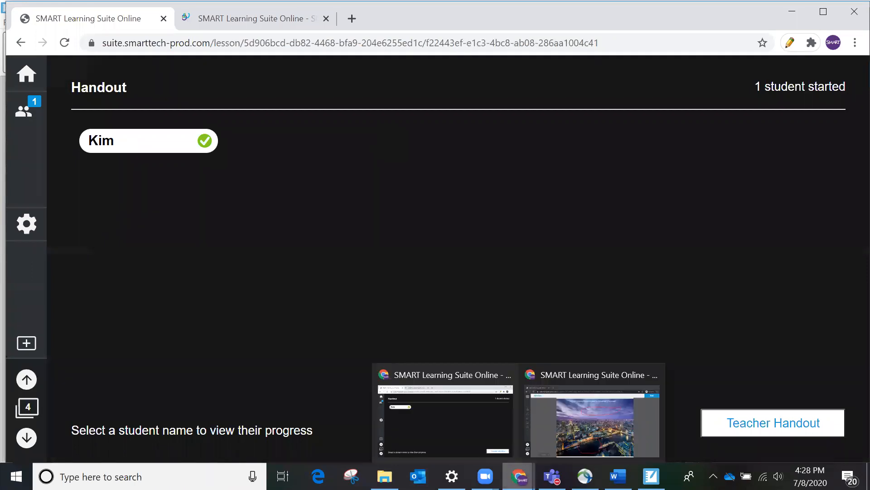
{"action": "left_click", "coordinate": [541, 448]}
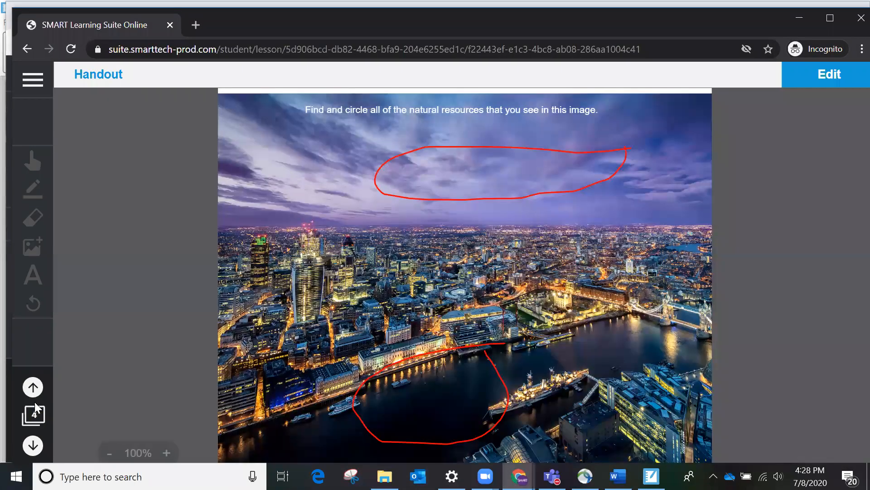
{"action": "left_click", "coordinate": [29, 416]}
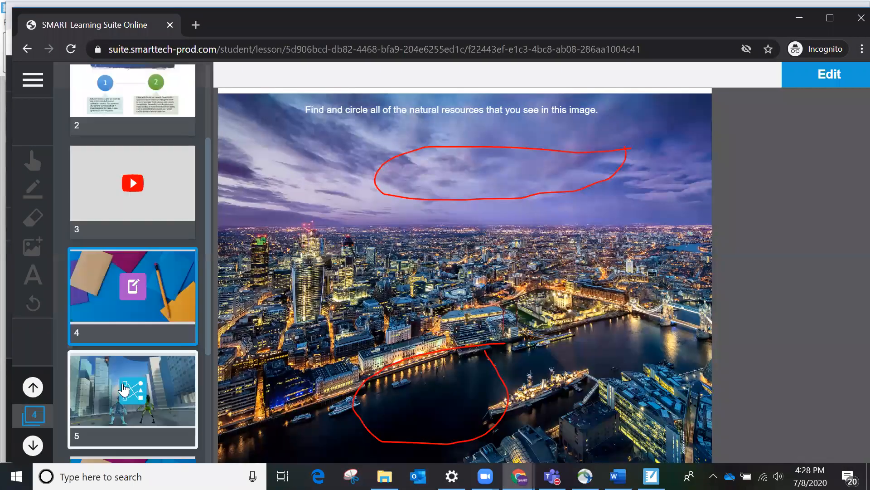
{"action": "left_click", "coordinate": [151, 410]}
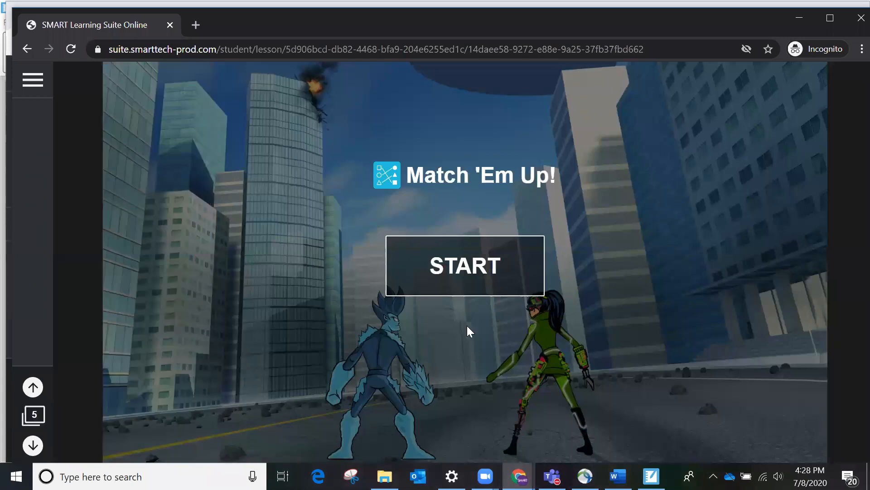
{"action": "left_click", "coordinate": [471, 280]}
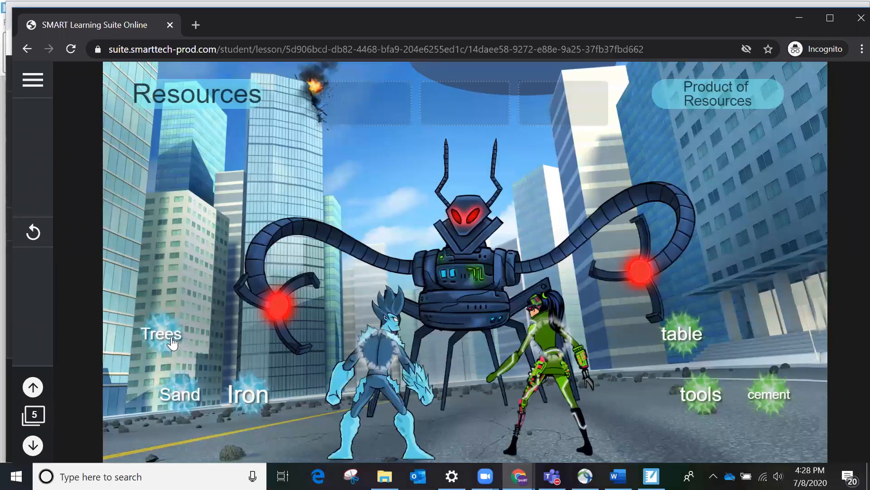
Match each resource with its product: Trees with table, Sand with cement, and Iron with tools
{"action": "left_click_drag", "start_coordinate": [172, 343], "coordinate": [377, 351]}
{"action": "left_click_drag", "start_coordinate": [677, 337], "coordinate": [545, 345]}
{"action": "left_click_drag", "start_coordinate": [183, 394], "coordinate": [381, 352]}
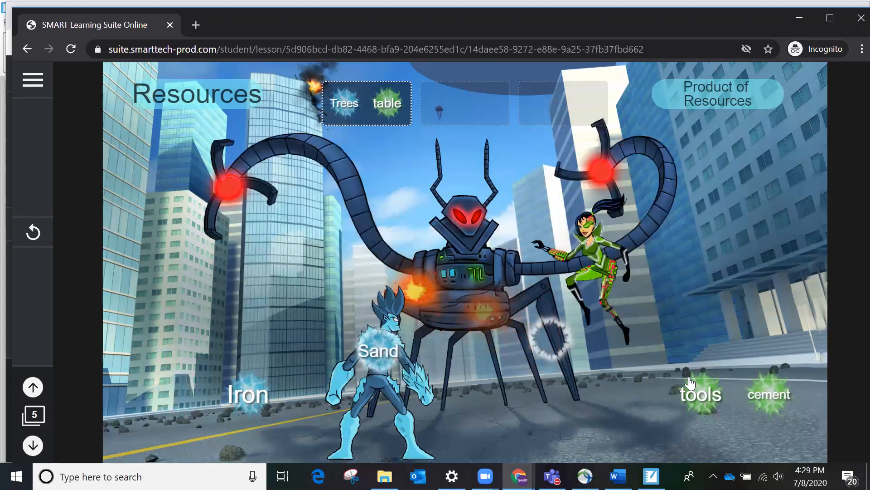
{"action": "left_click_drag", "start_coordinate": [763, 389], "coordinate": [554, 334]}
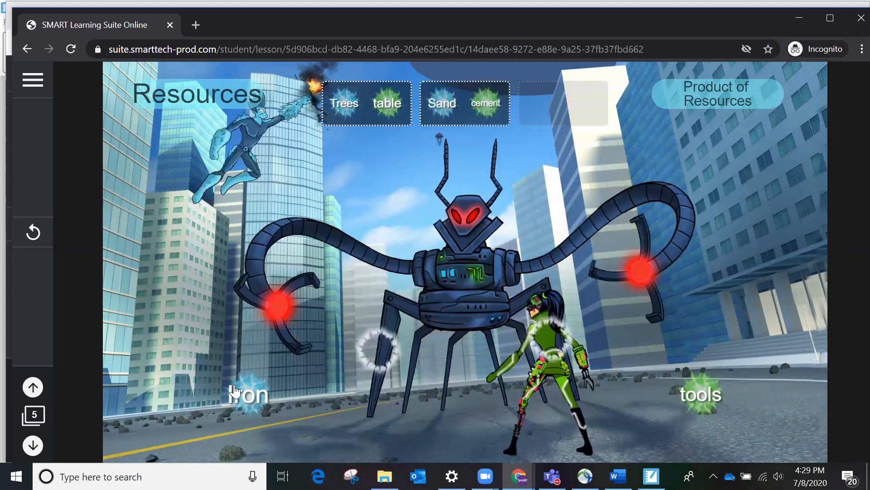
{"action": "left_click_drag", "start_coordinate": [268, 397], "coordinate": [392, 343]}
{"action": "left_click_drag", "start_coordinate": [684, 391], "coordinate": [553, 346]}
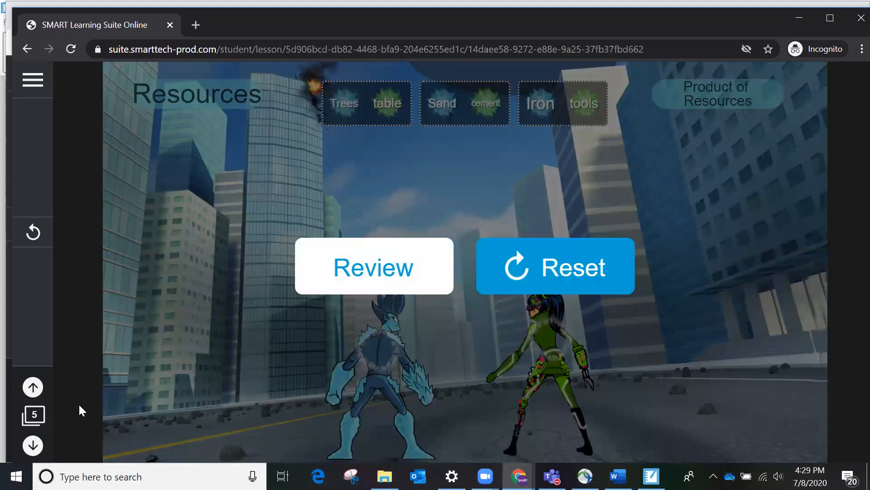
Go to the handout on page 6 in the student's page list and start the activity
{"action": "left_click", "coordinate": [34, 415]}
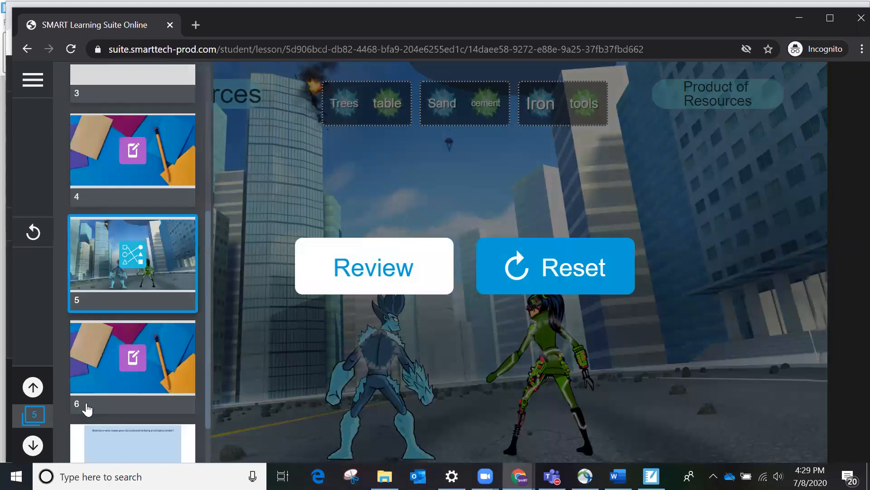
{"action": "left_click", "coordinate": [87, 406]}
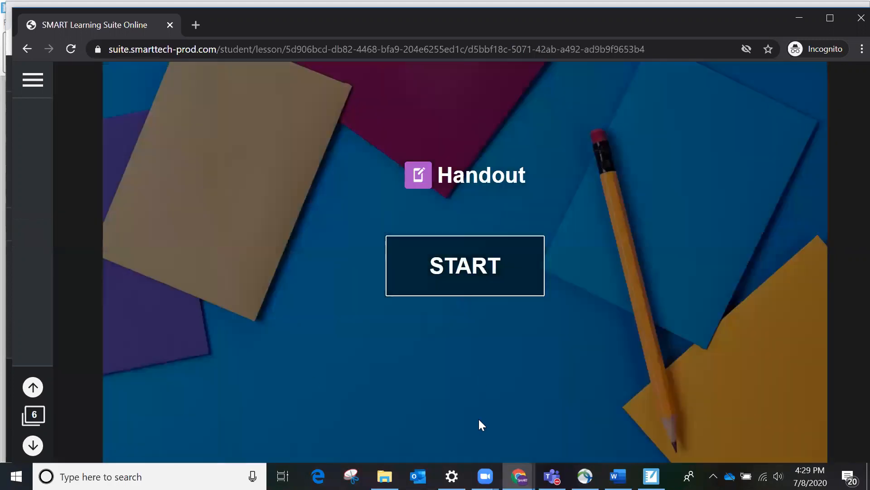
{"action": "left_click", "coordinate": [488, 277]}
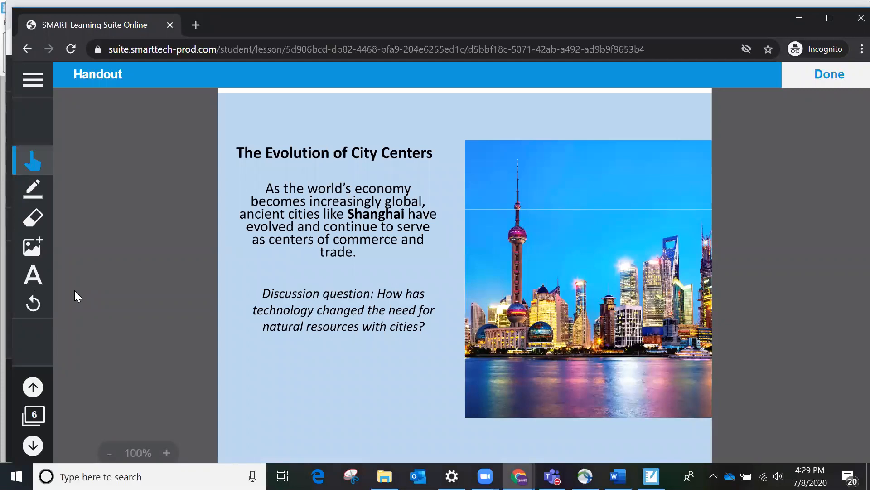
Place a text box below the handout's discussion question about technology and natural resources
{"action": "left_click", "coordinate": [33, 275]}
{"action": "left_click", "coordinate": [278, 380]}
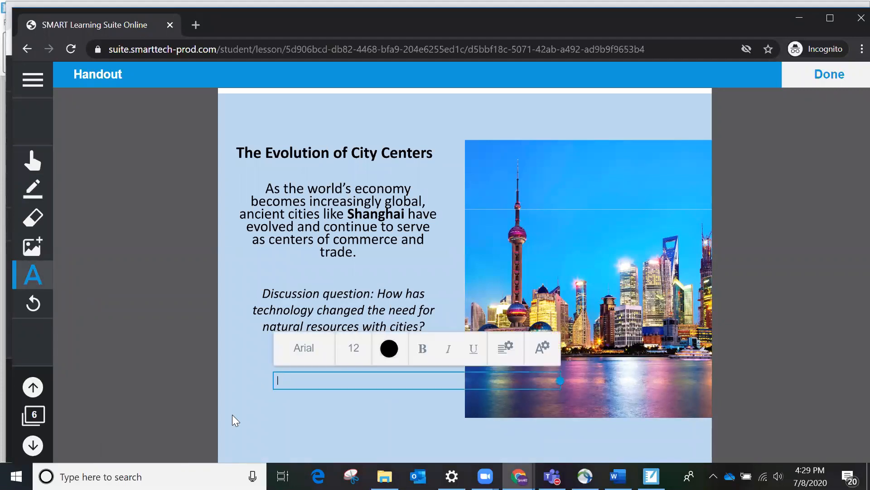